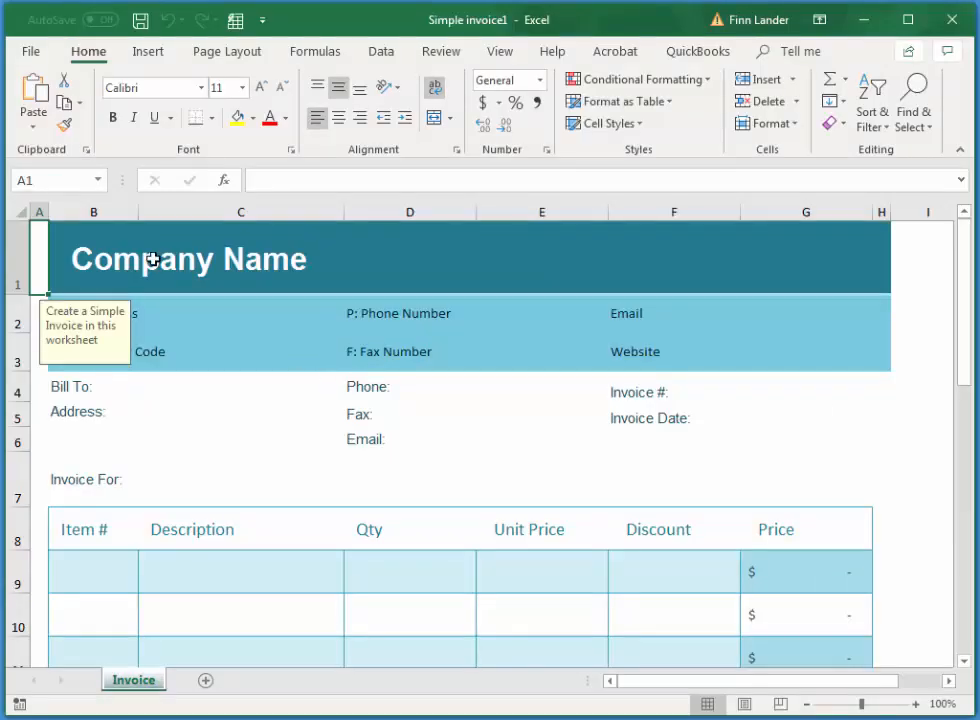
# - Replace the Company Name placeholder in the invoice header with Motoram
pyautogui.click(145, 258)
pyautogui.click(88, 260)
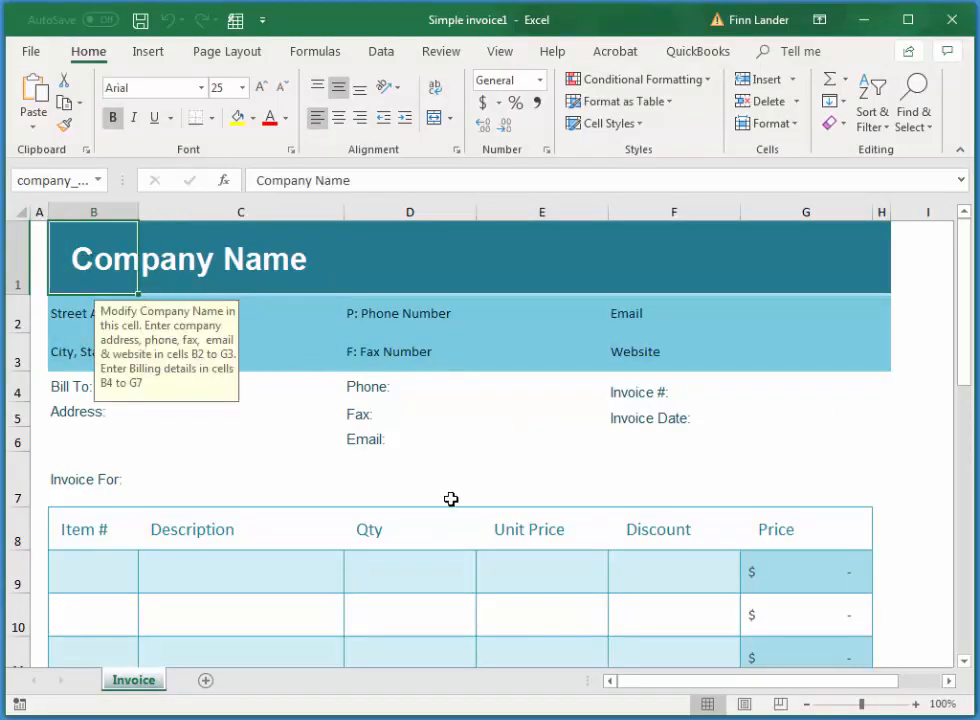
pyautogui.tripleClick(367, 177)
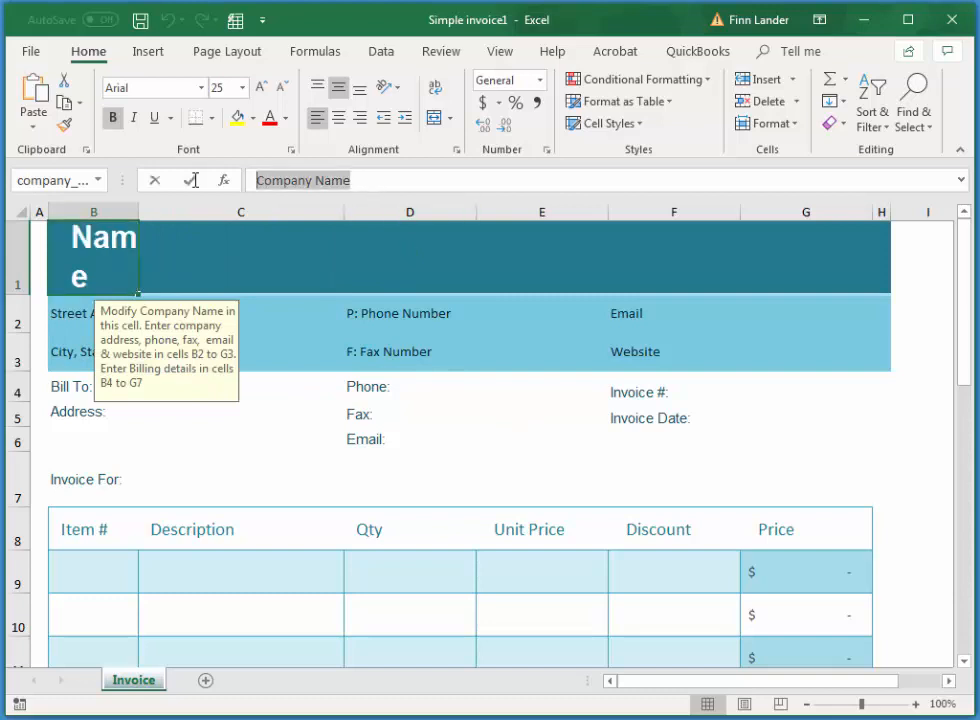
pyautogui.write('Motoram')
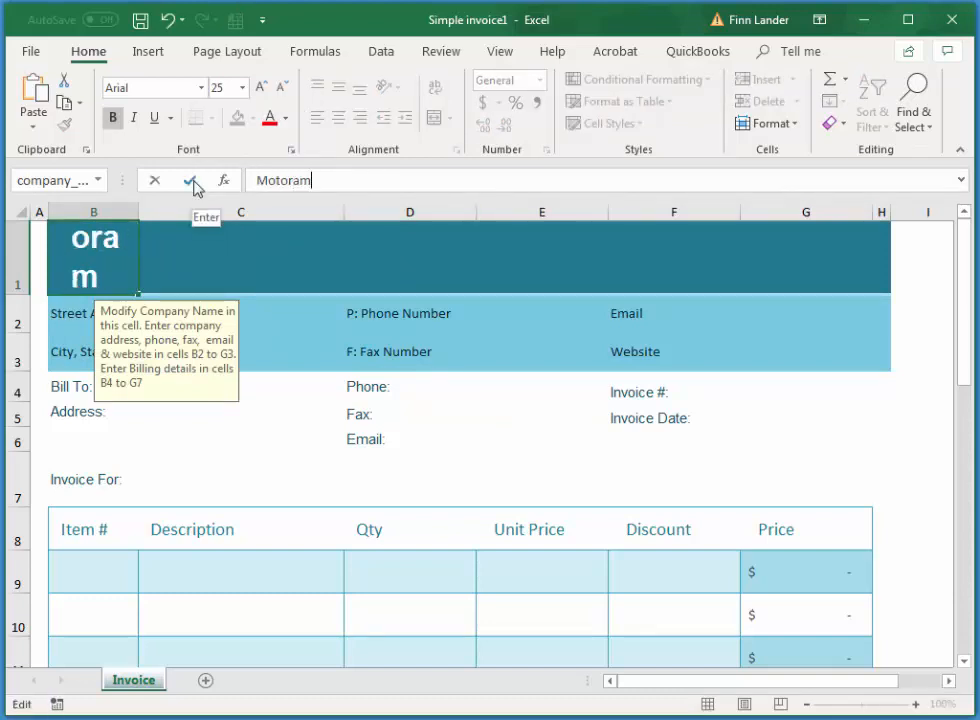
pyautogui.click(191, 180)
# - Fill in the company's street address, phone number and e-mail in the header
pyautogui.click(83, 311)
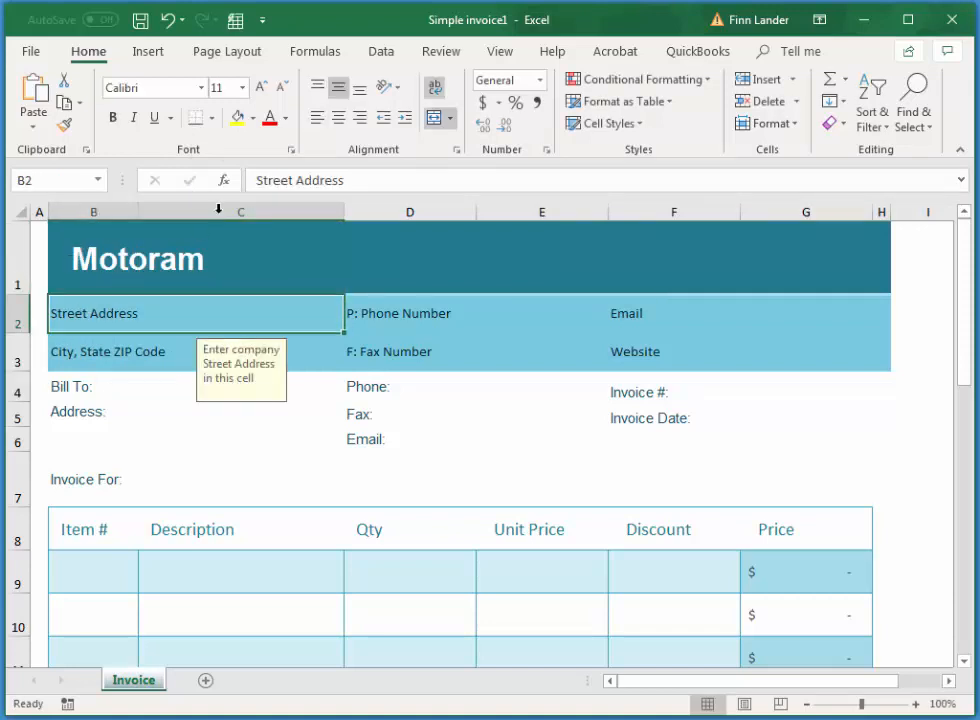
pyautogui.moveTo(359, 184); pyautogui.dragTo(202, 186)
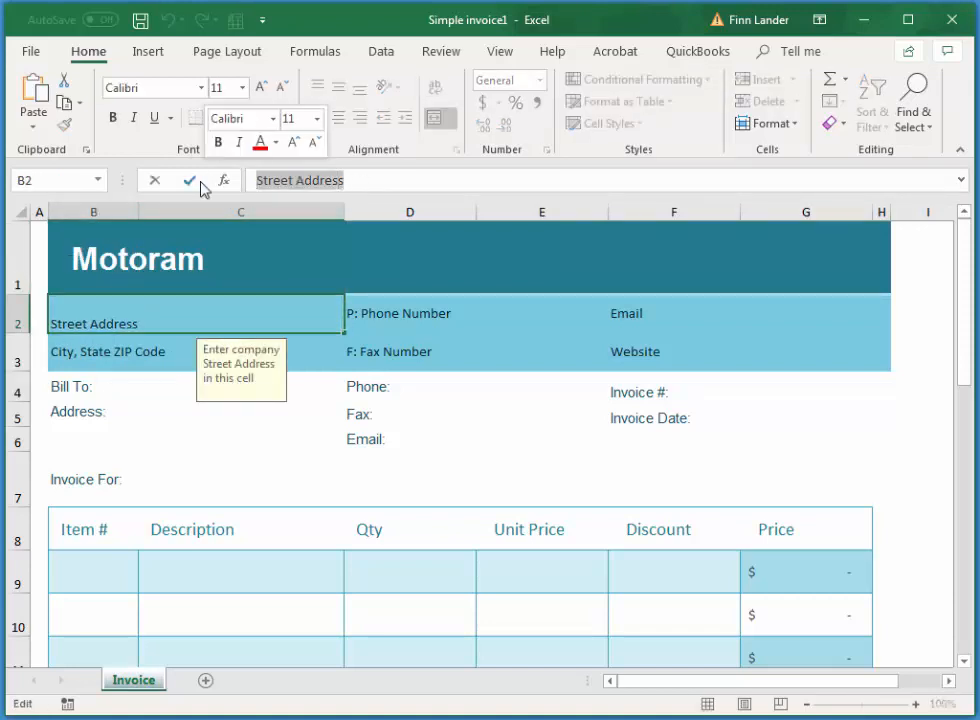
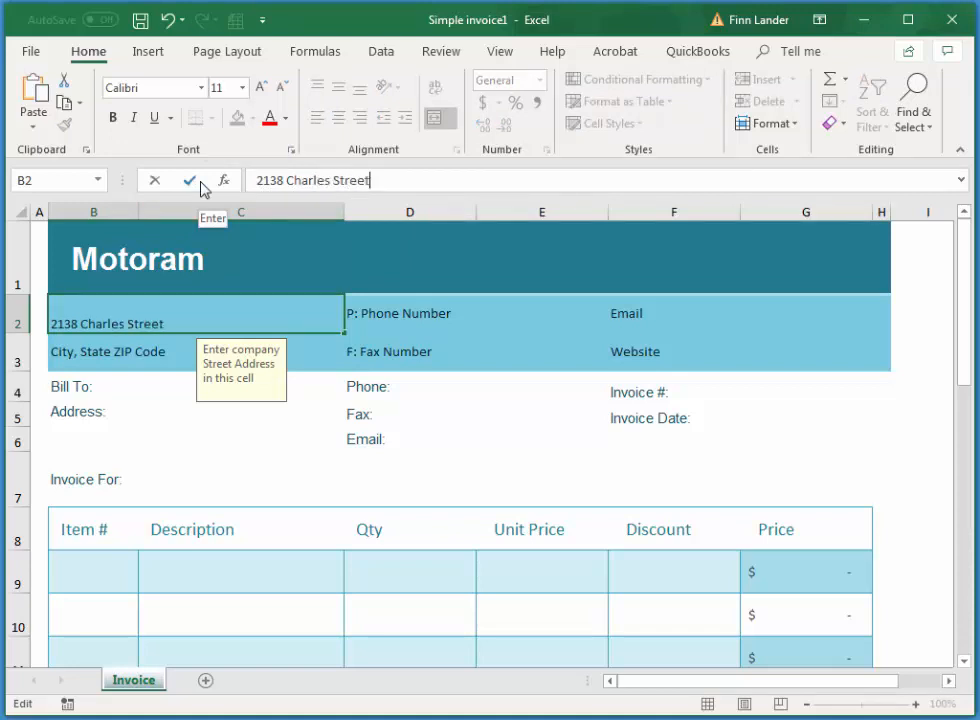
pyautogui.press('Tab')
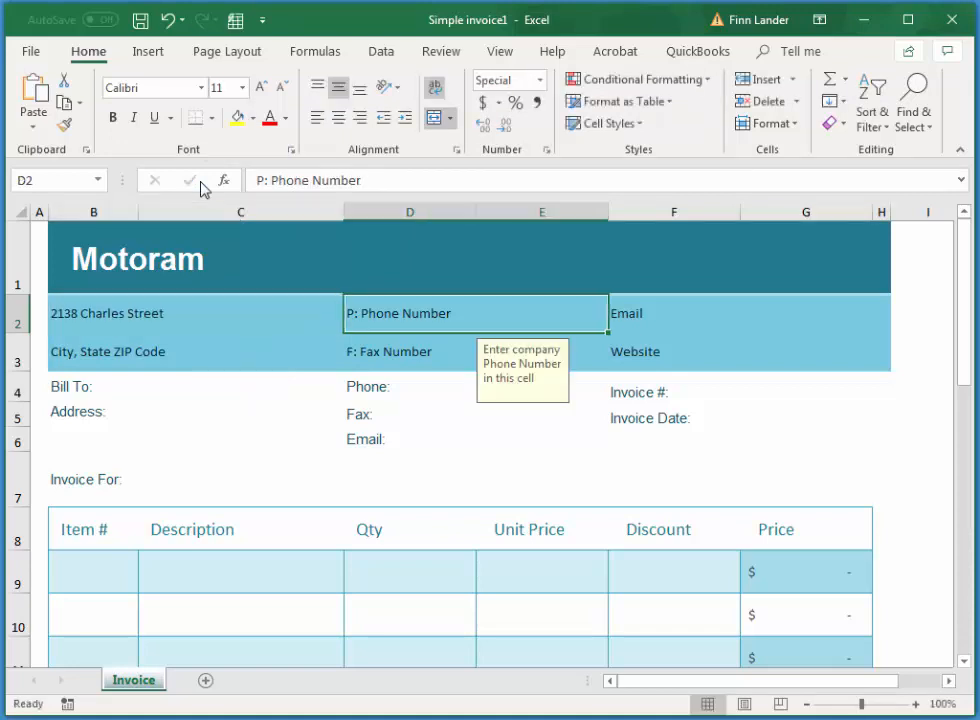
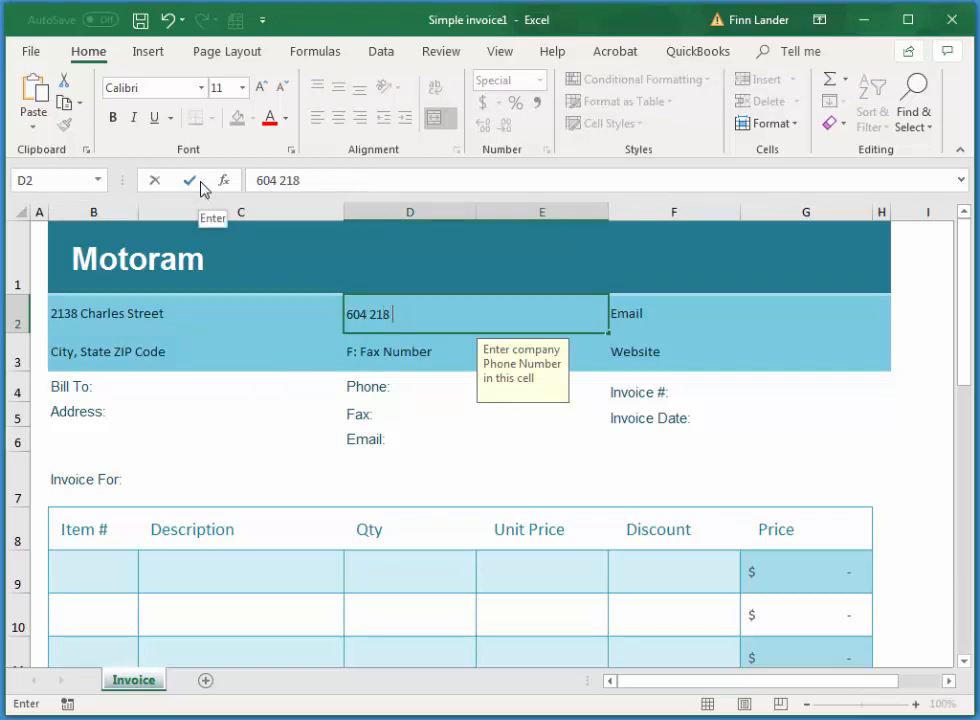
pyautogui.press('Tab')
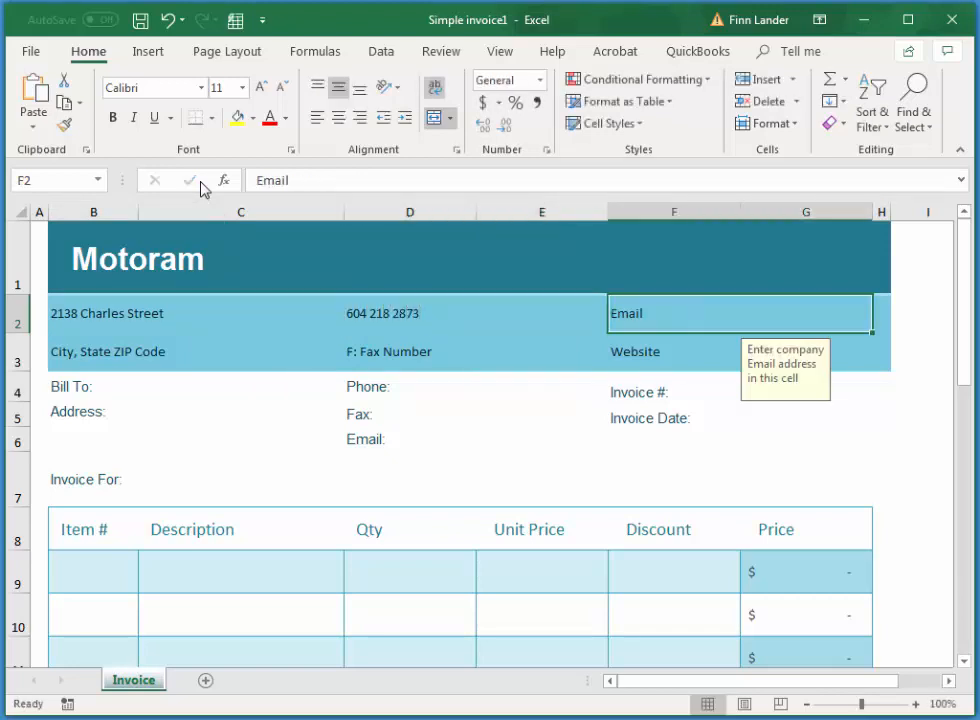
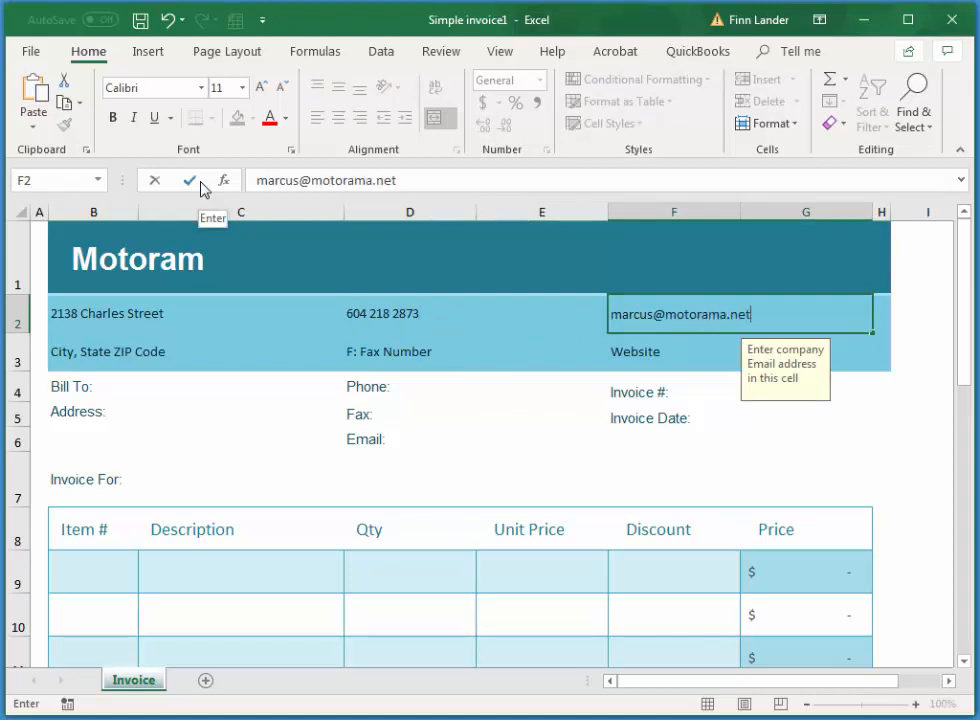
# - Enter the company's city and province line, correcting a stray character
pyautogui.click(136, 359)
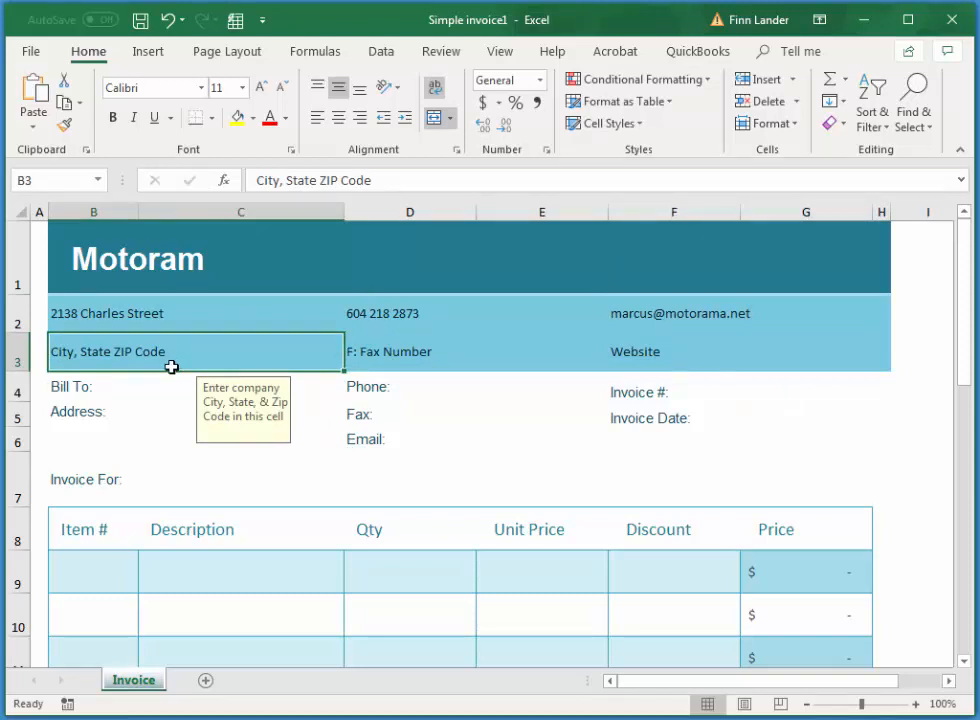
pyautogui.write('V')
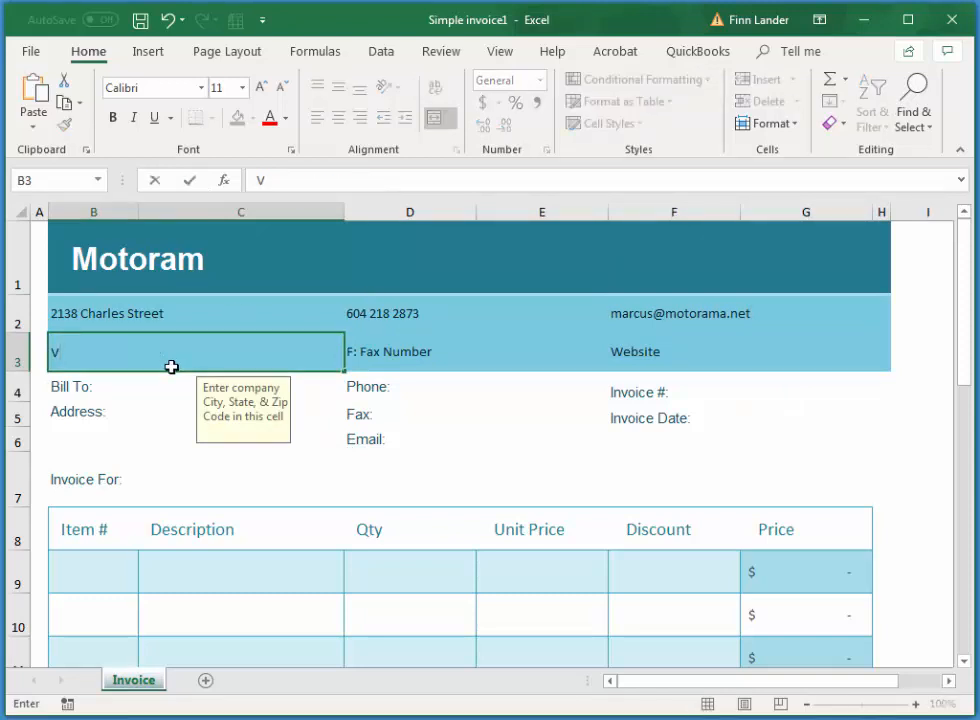
pyautogui.write('ancouver, BC,')
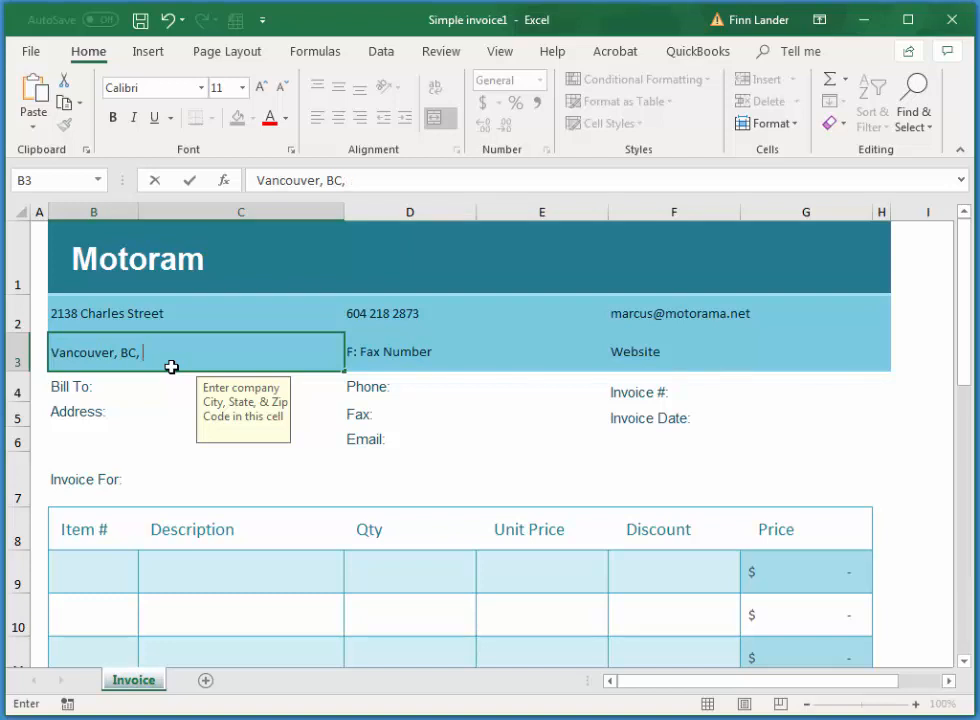
pyautogui.write('%')
pyautogui.press('BackSpace')
pyautogui.press('Tab')
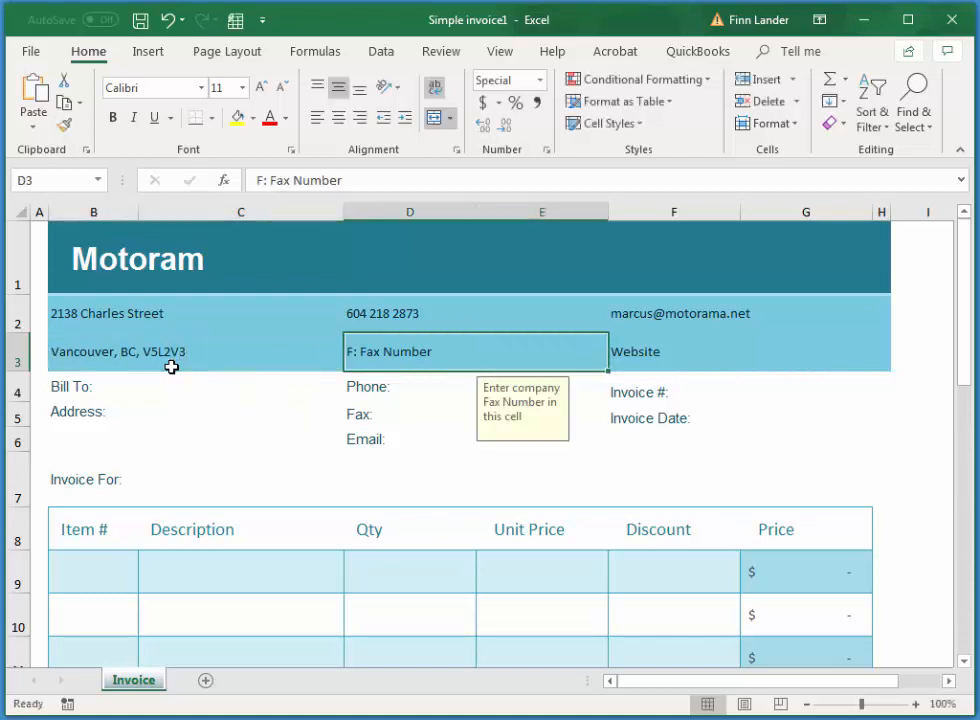
pyautogui.press('Delete')
pyautogui.press('Tab')
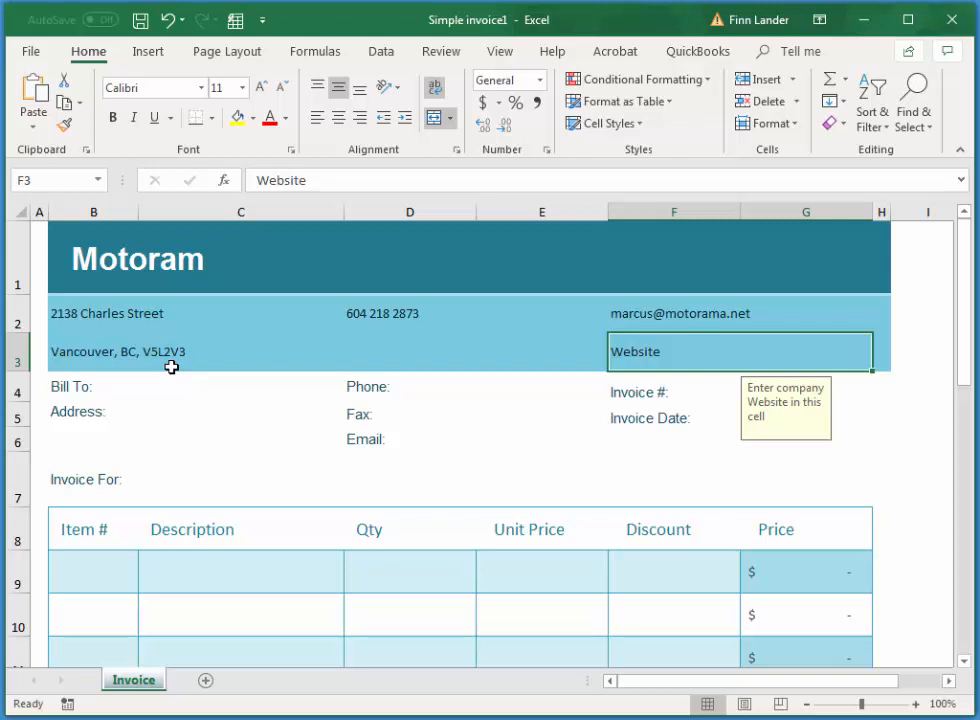
pyautogui.write('https')
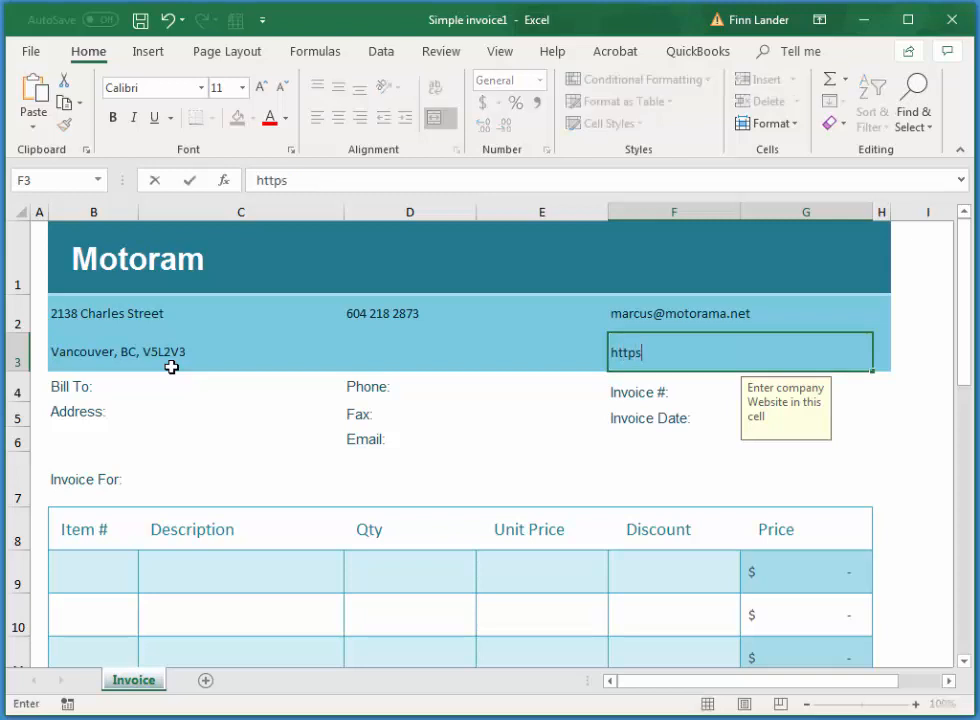
pyautogui.write('://motor')
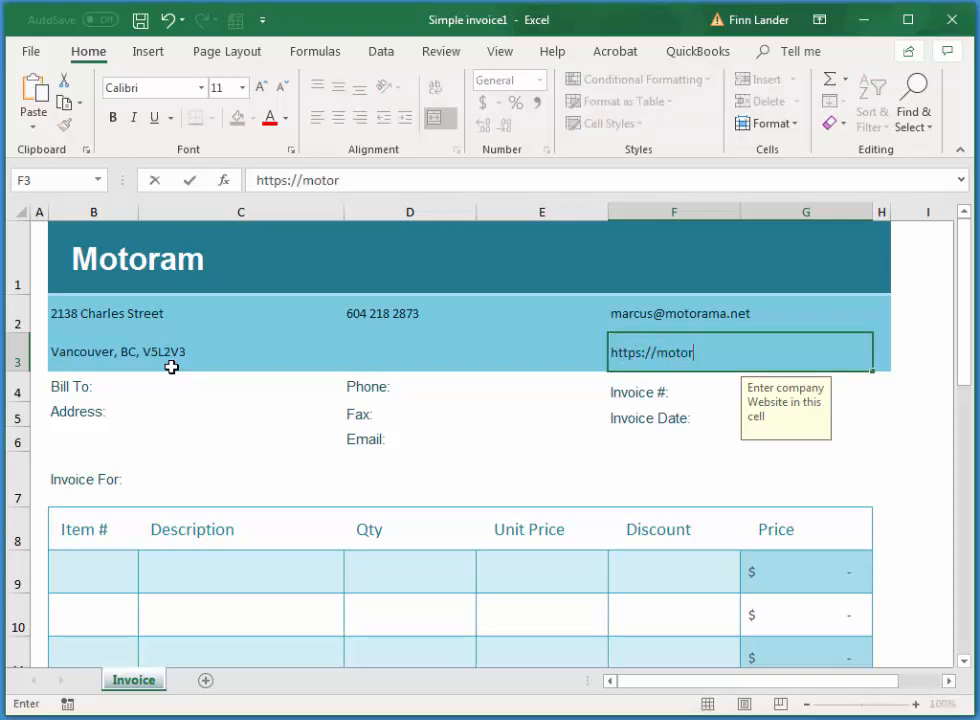
pyautogui.write('ama.net')
pyautogui.press('Tab')
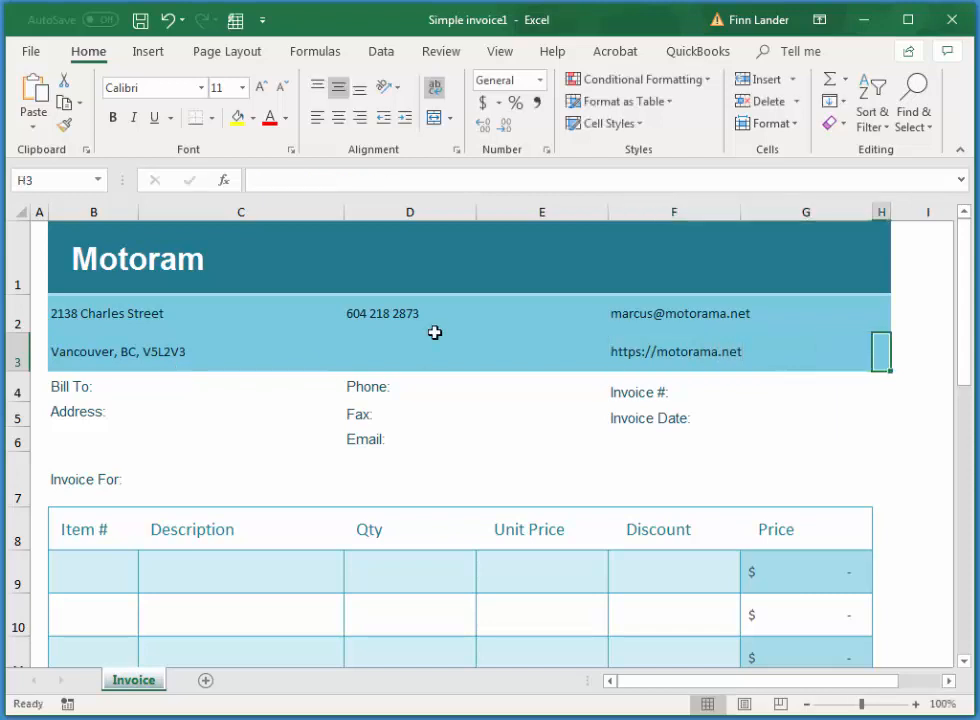
# - Enter Langara College as the Bill To client, fixing the typo
pyautogui.click(104, 385)
pyautogui.click(236, 381)
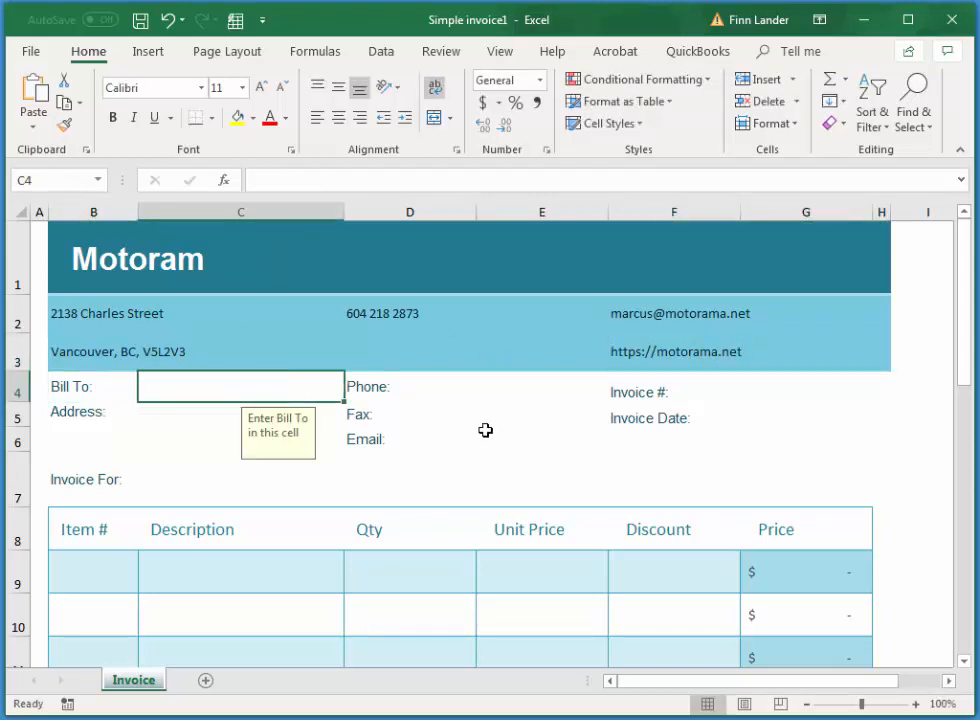
pyautogui.write('Lan')
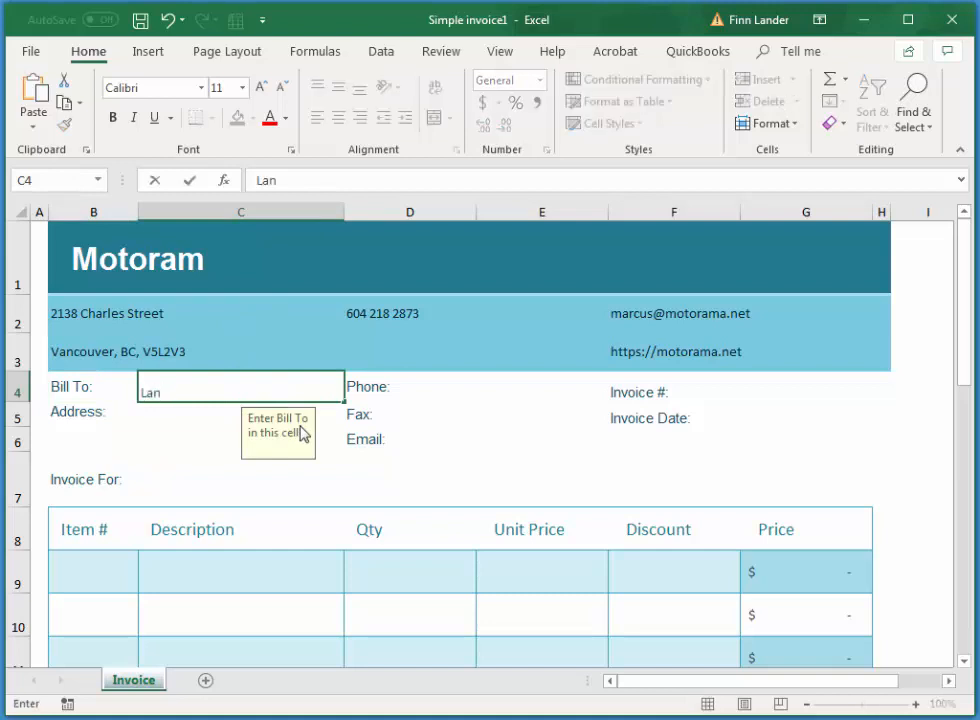
pyautogui.write('gara Col')
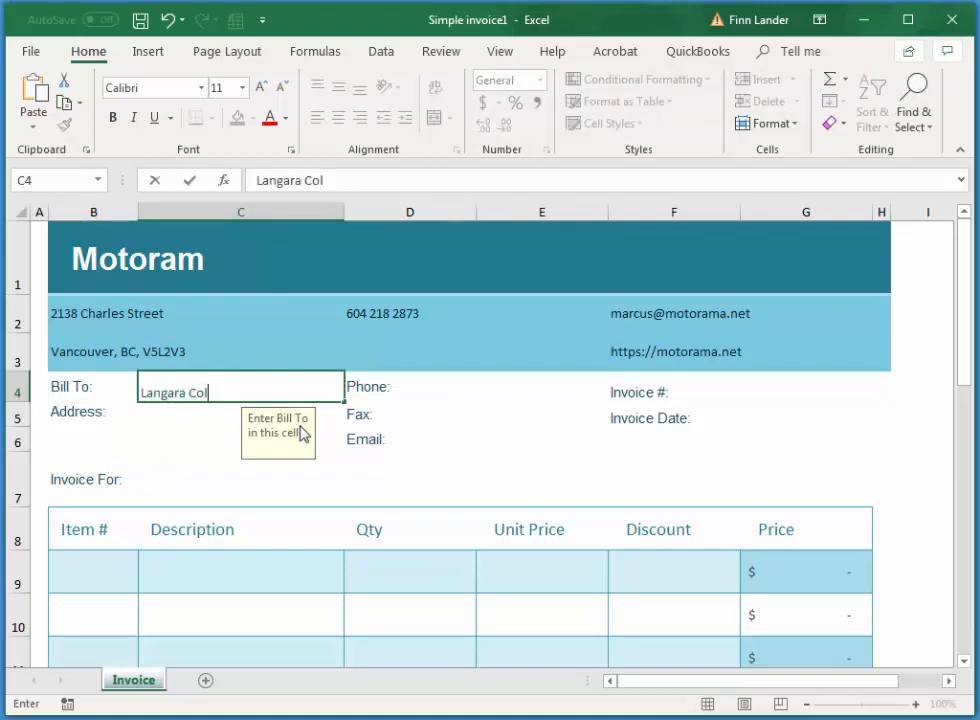
pyautogui.write('ler')
pyautogui.press('BackSpace')
pyautogui.press('BackSpace')
pyautogui.write('g')
pyautogui.click(792, 398)
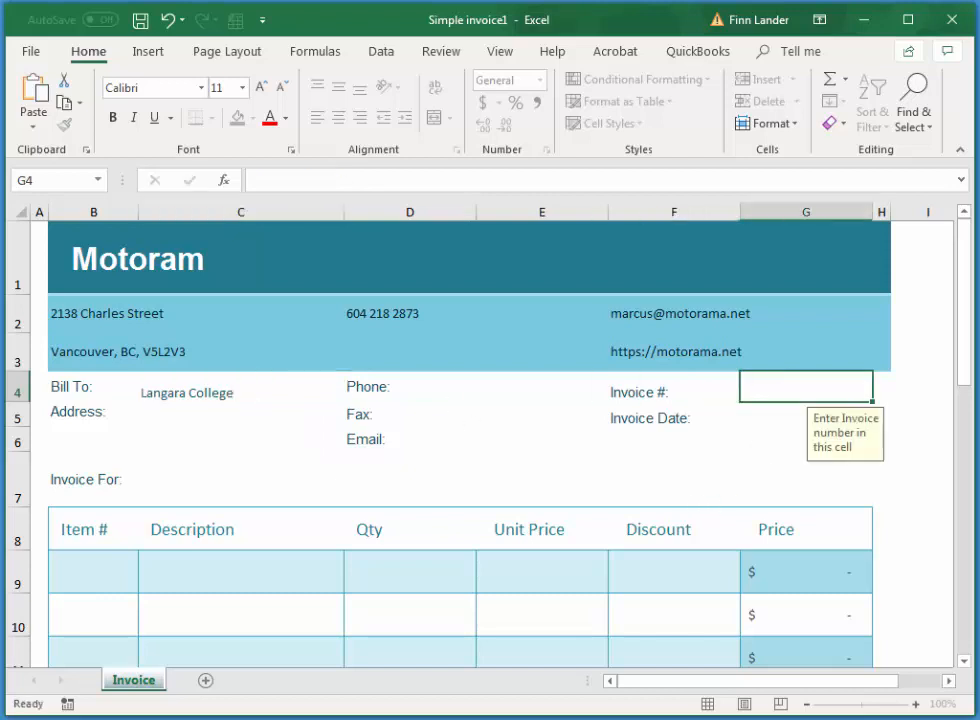
# - Enter the invoice number and set the invoice date to 19/07/2021
pyautogui.click(688, 396)
pyautogui.click(772, 395)
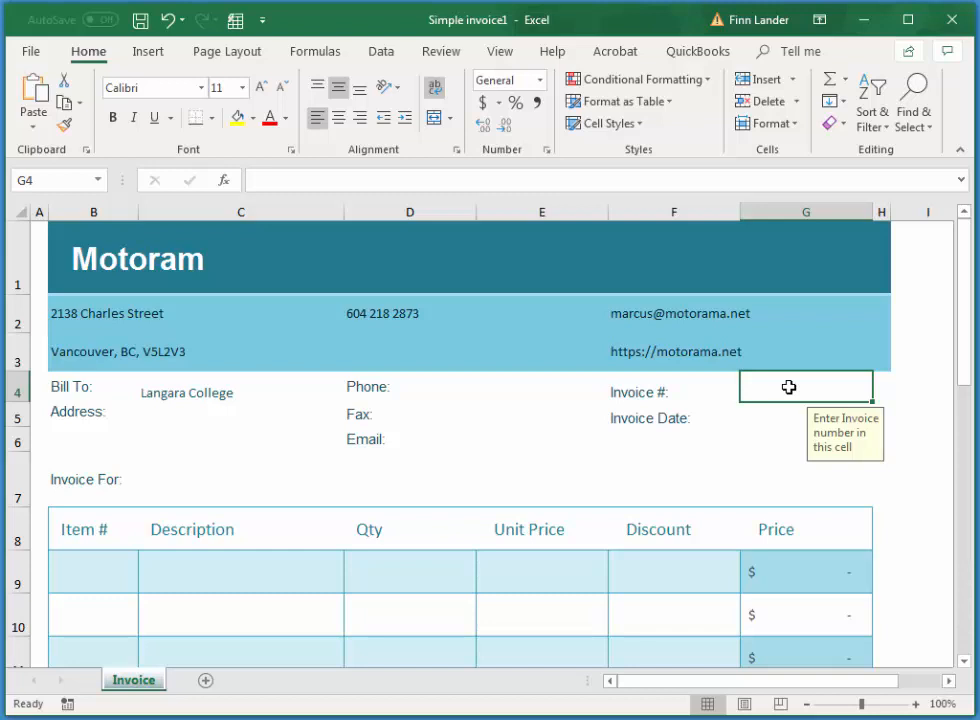
pyautogui.write('19072021')
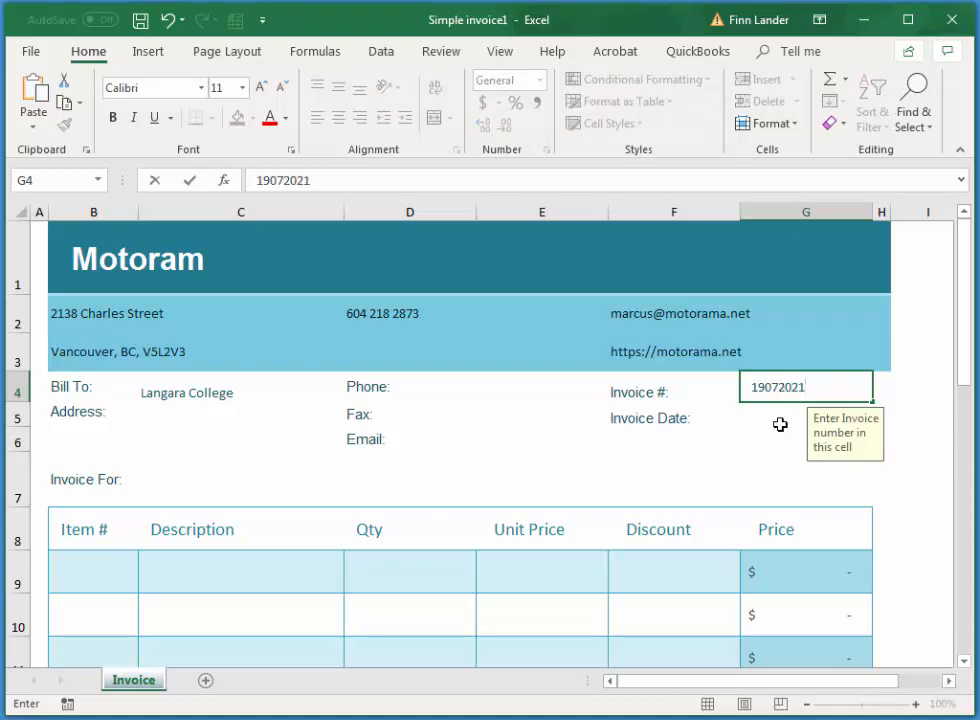
pyautogui.click(783, 424)
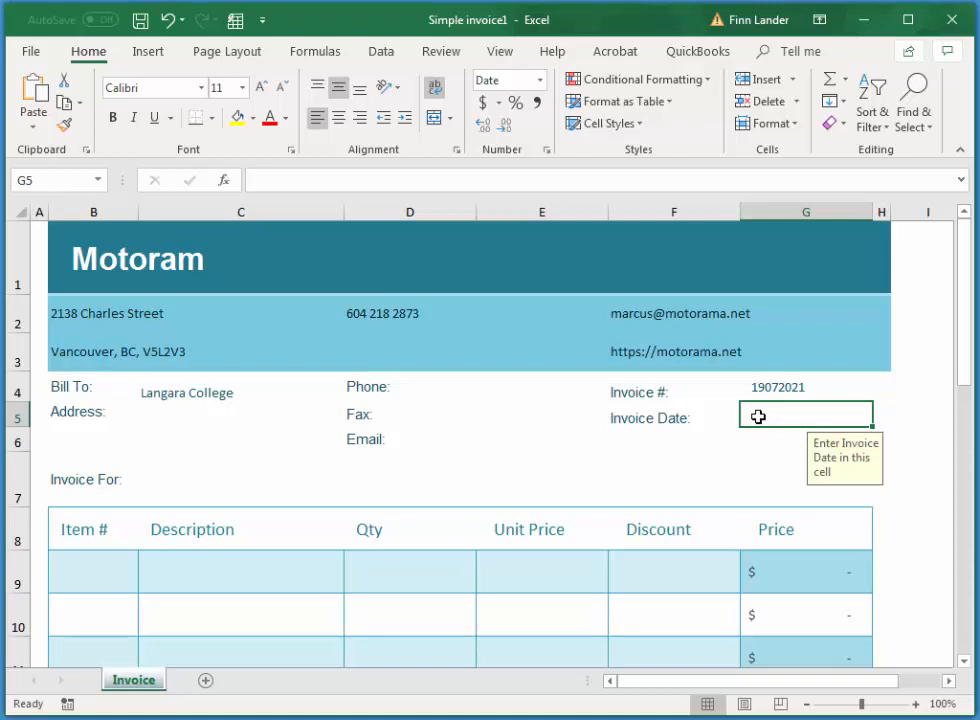
pyautogui.write('19/07/2021')
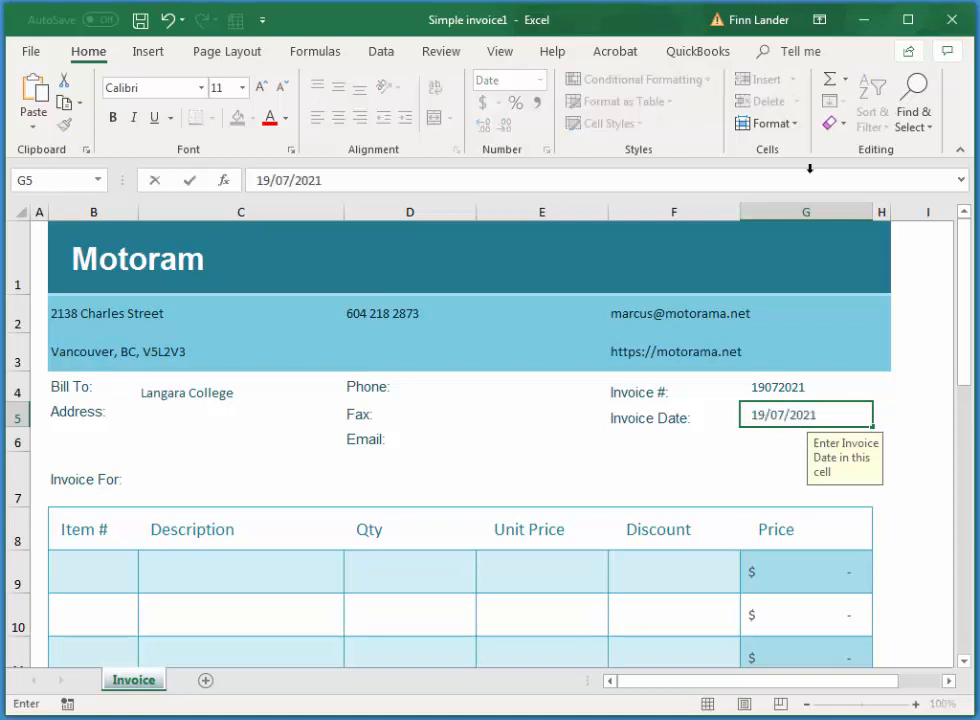
pyautogui.click(105, 575)
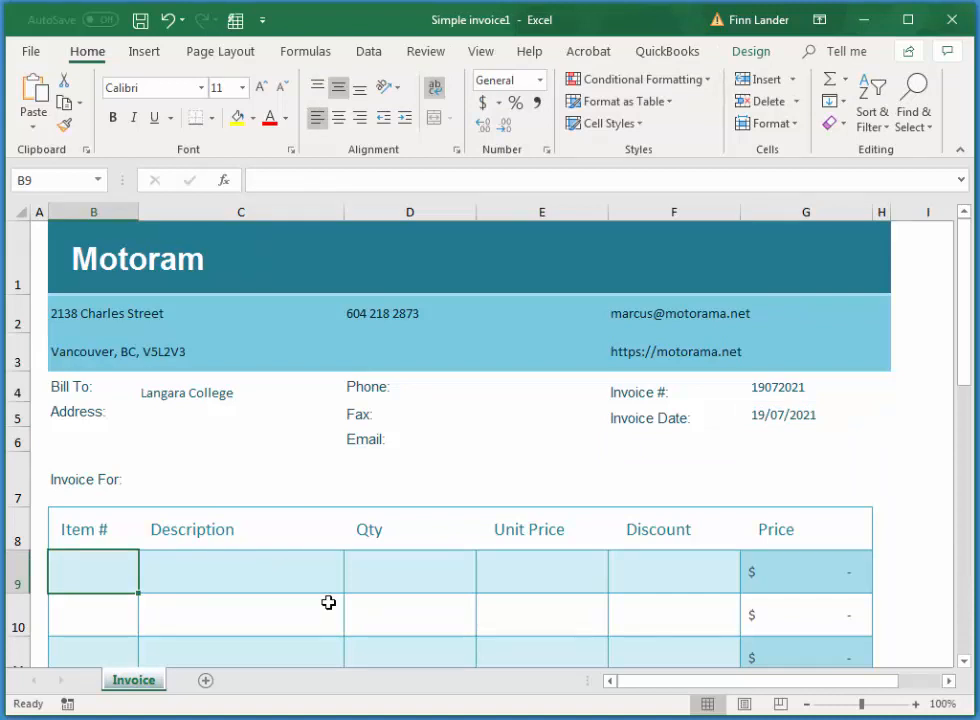
# - Fill the first line item: T01, Training, quantity 3, unit price 100
pyautogui.write('T01')
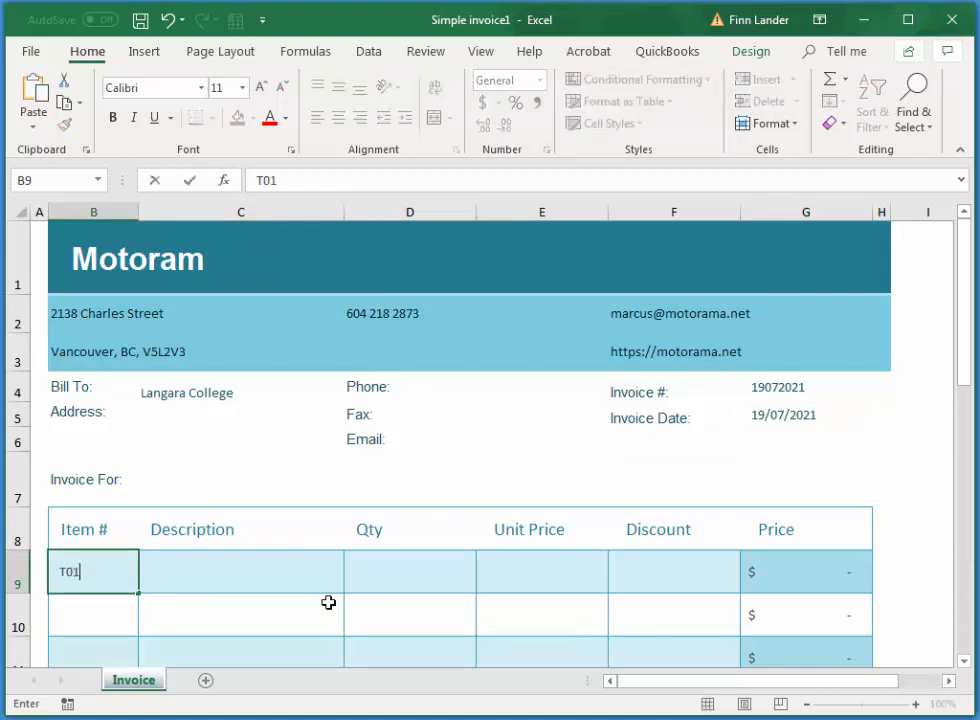
pyautogui.press('Tab')
pyautogui.write('Tr')
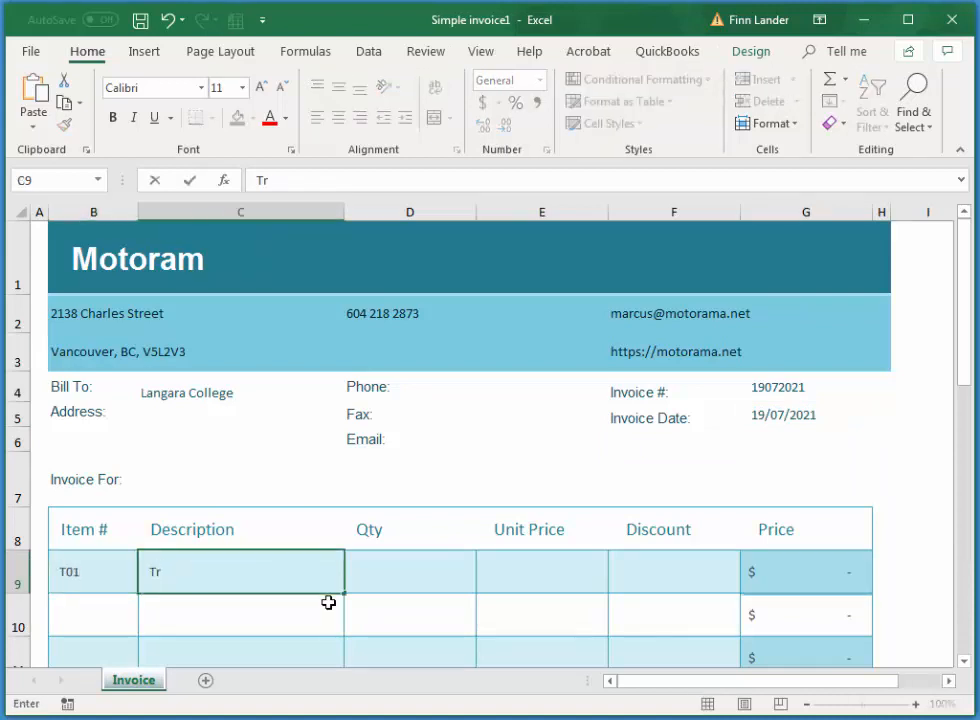
pyautogui.write('aining')
pyautogui.press('Tab')
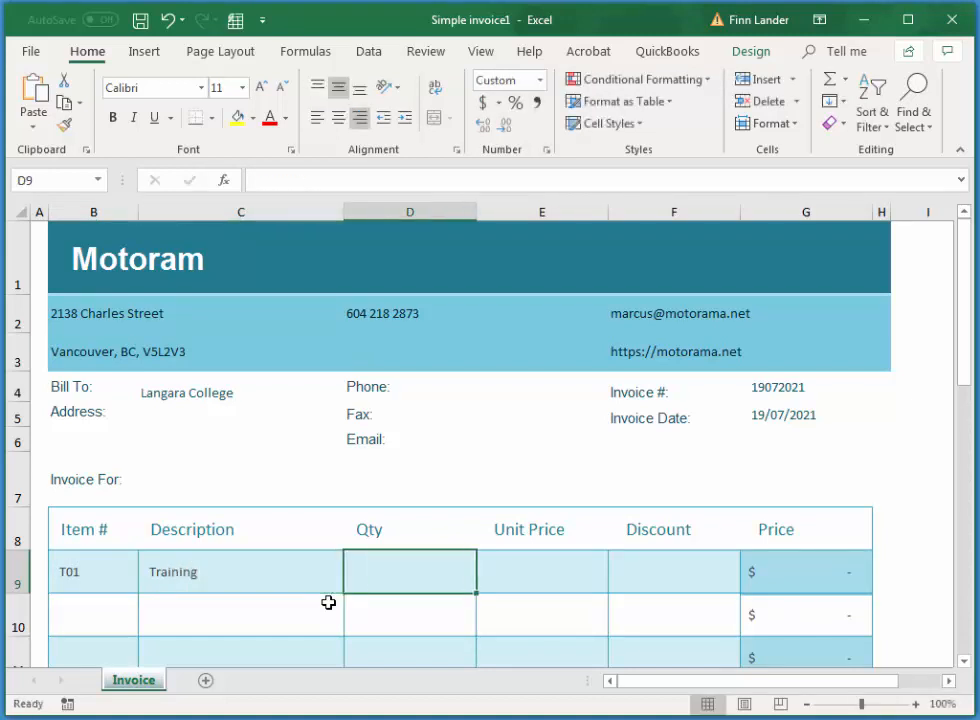
pyautogui.write('3')
pyautogui.press('Tab')
pyautogui.write('100')
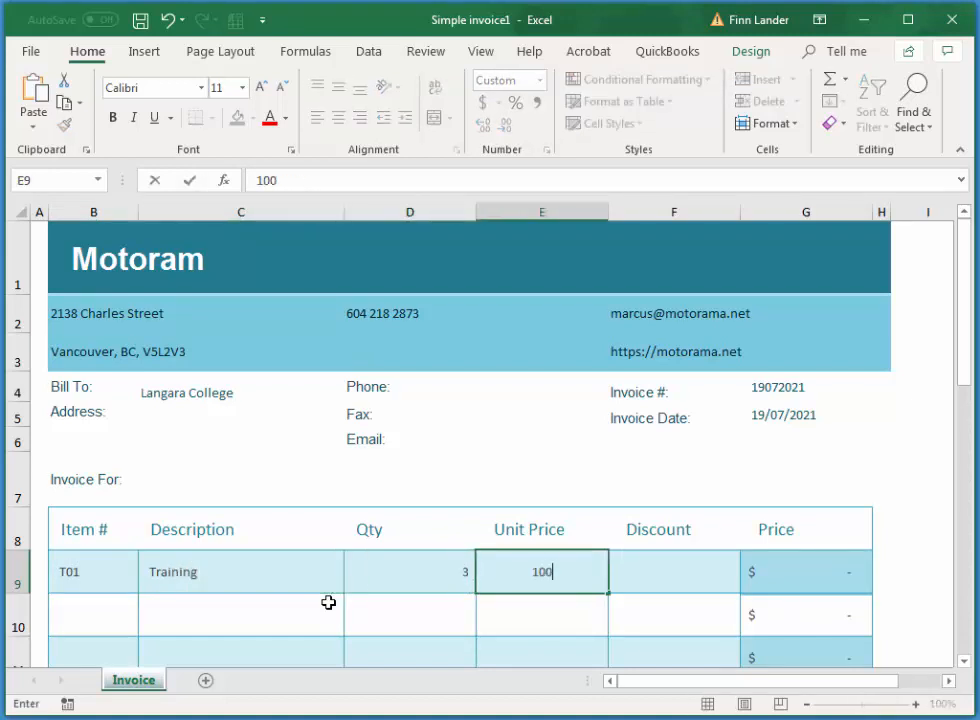
pyautogui.press('Tab')
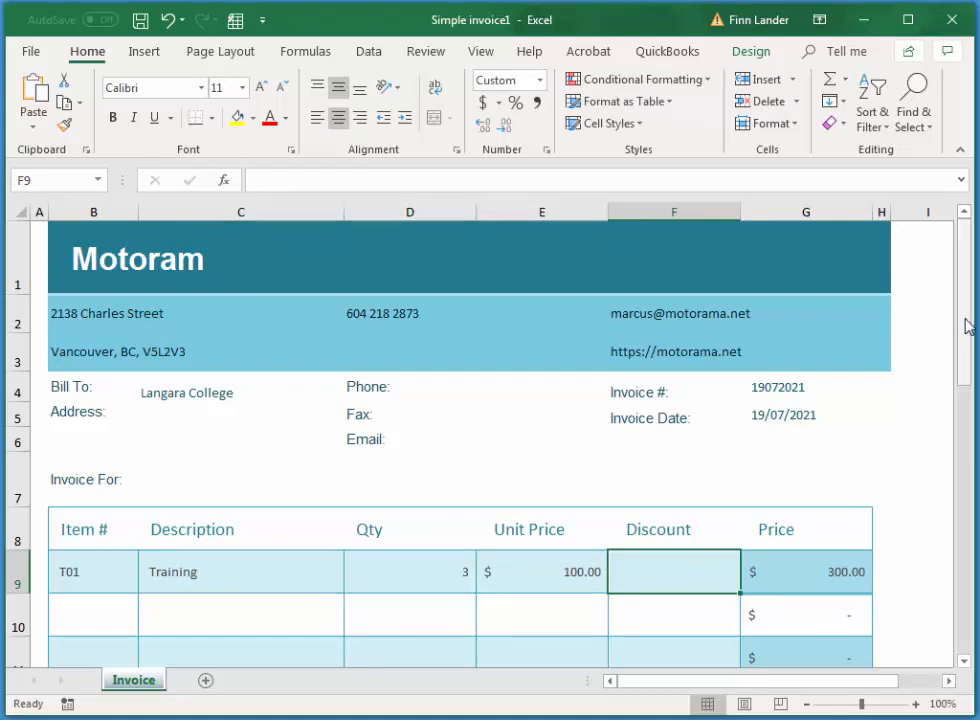
# - Edit the payment terms footer to read due in 30 days with a 2% monthly charge
pyautogui.moveTo(967, 324); pyautogui.dragTo(967, 592)
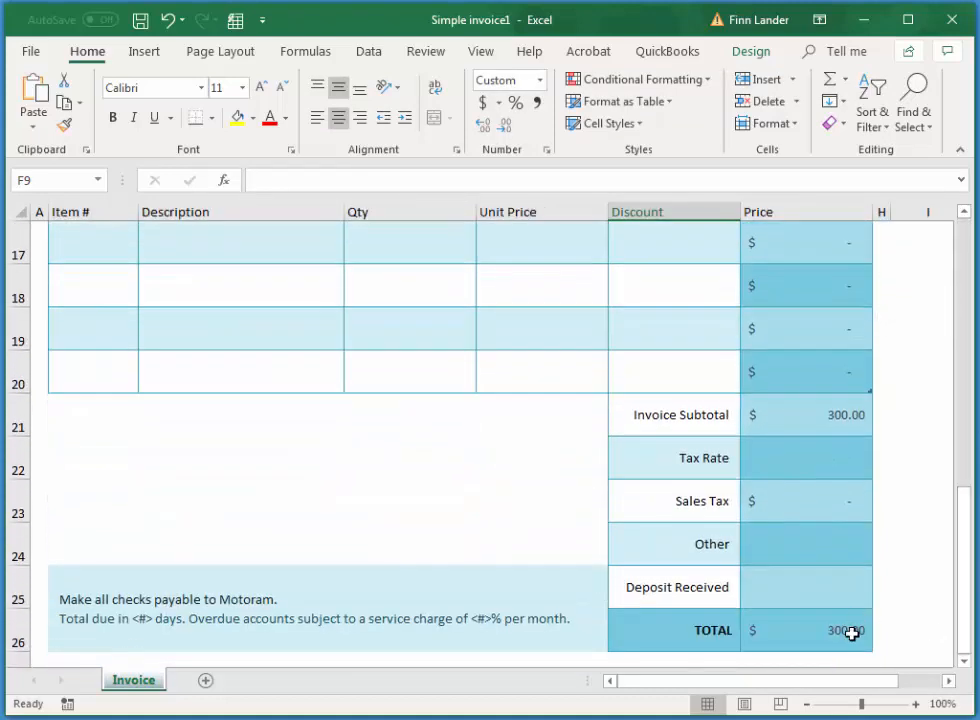
pyautogui.click(99, 617)
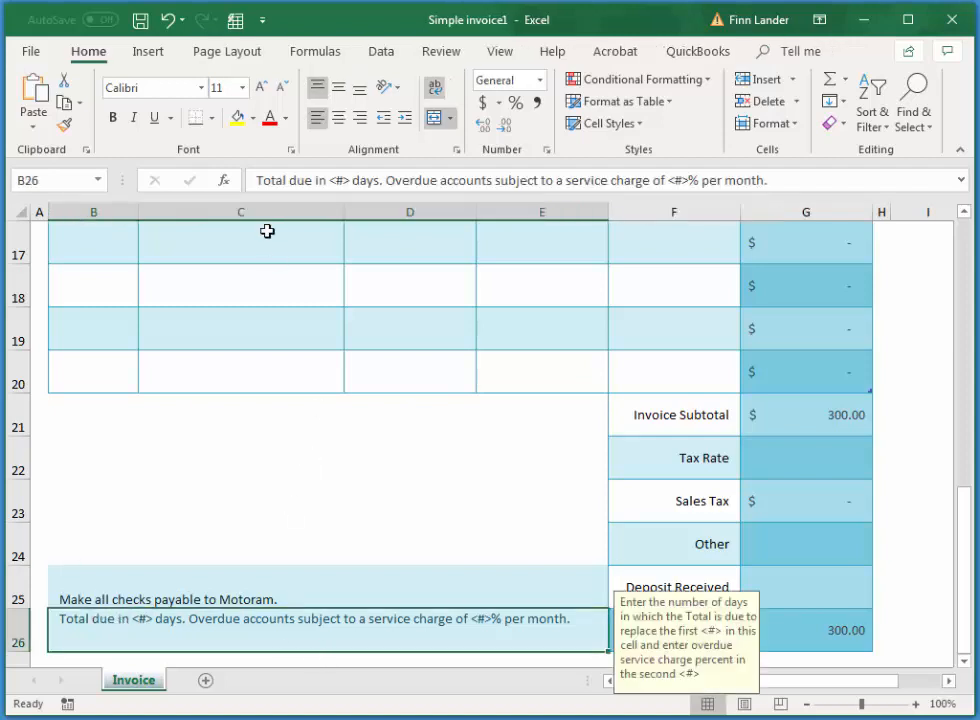
pyautogui.click(349, 180)
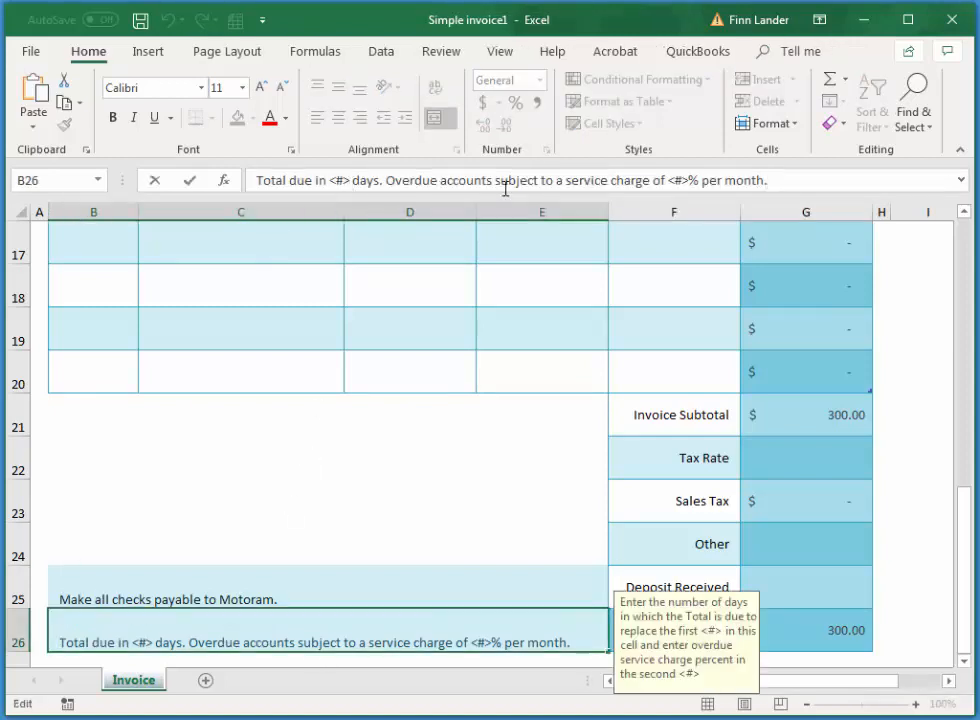
pyautogui.press('BackSpace')
pyautogui.press('BackSpace')
pyautogui.press('BackSpace')
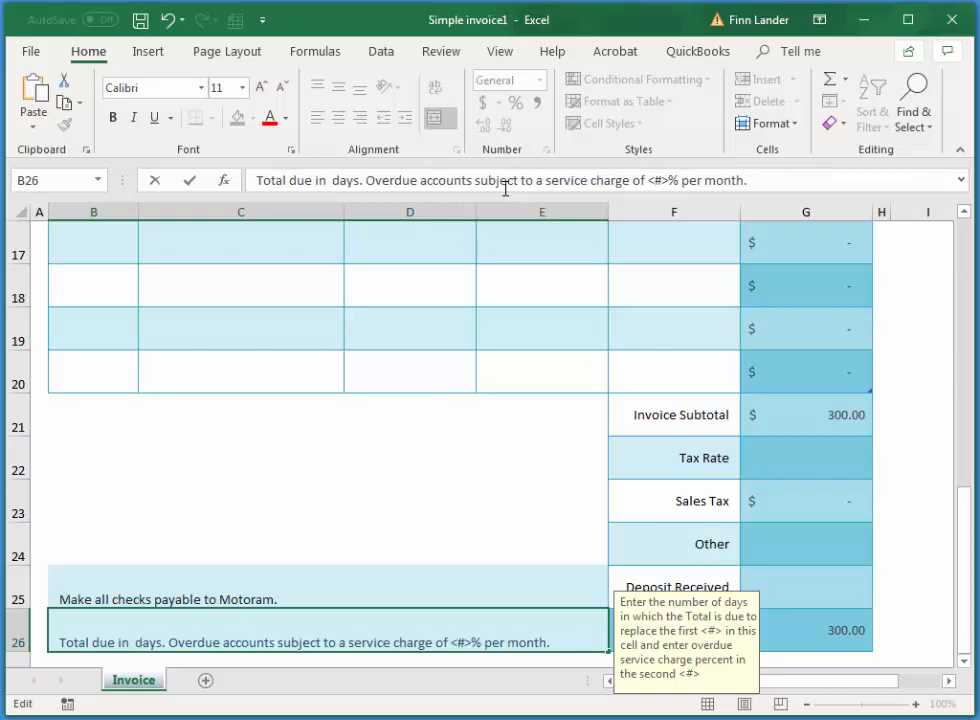
pyautogui.write('30')
pyautogui.click(684, 181)
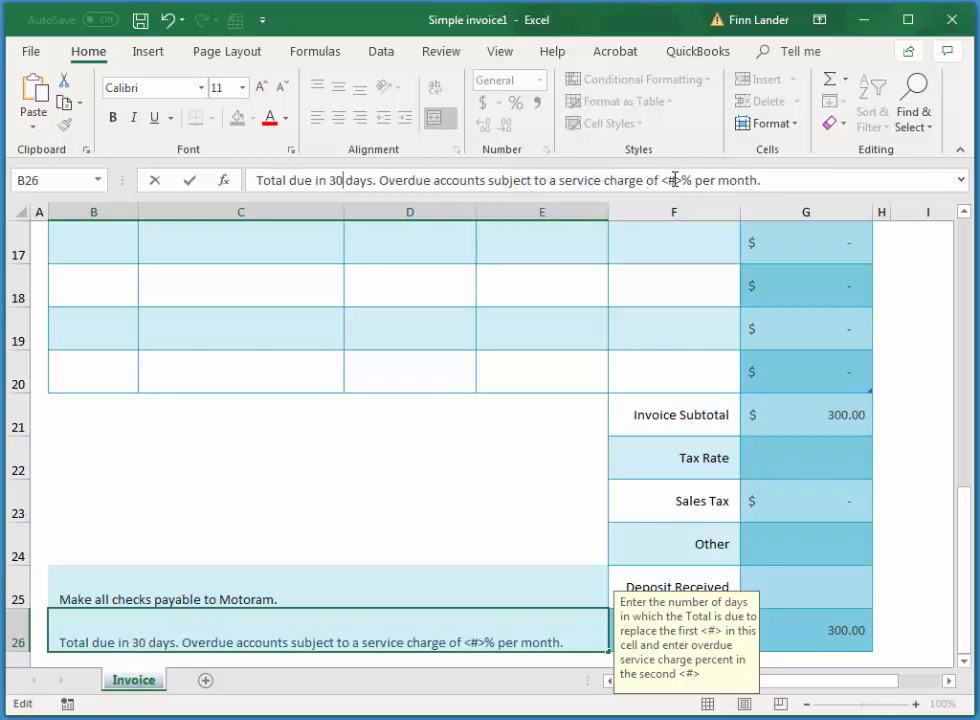
pyautogui.press('BackSpace')
pyautogui.press('BackSpace')
pyautogui.press('BackSpace')
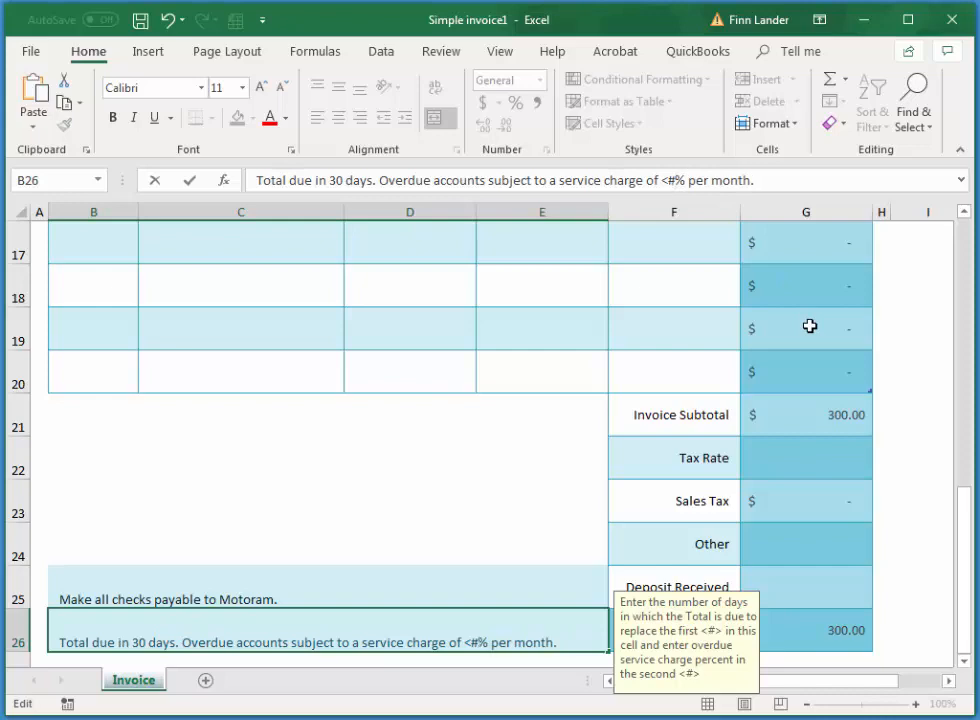
pyautogui.write('2')
pyautogui.press('Tab')
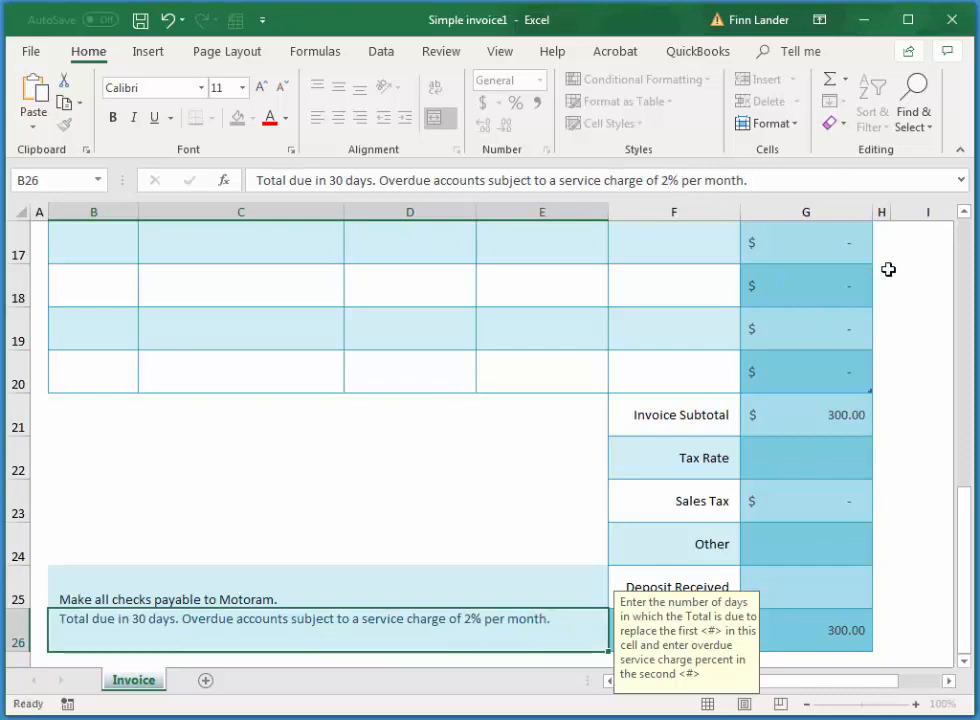
# - Correct the header company name from Motoram to Motorama
pyautogui.moveTo(966, 551); pyautogui.dragTo(936, 270)
pyautogui.click(136, 258)
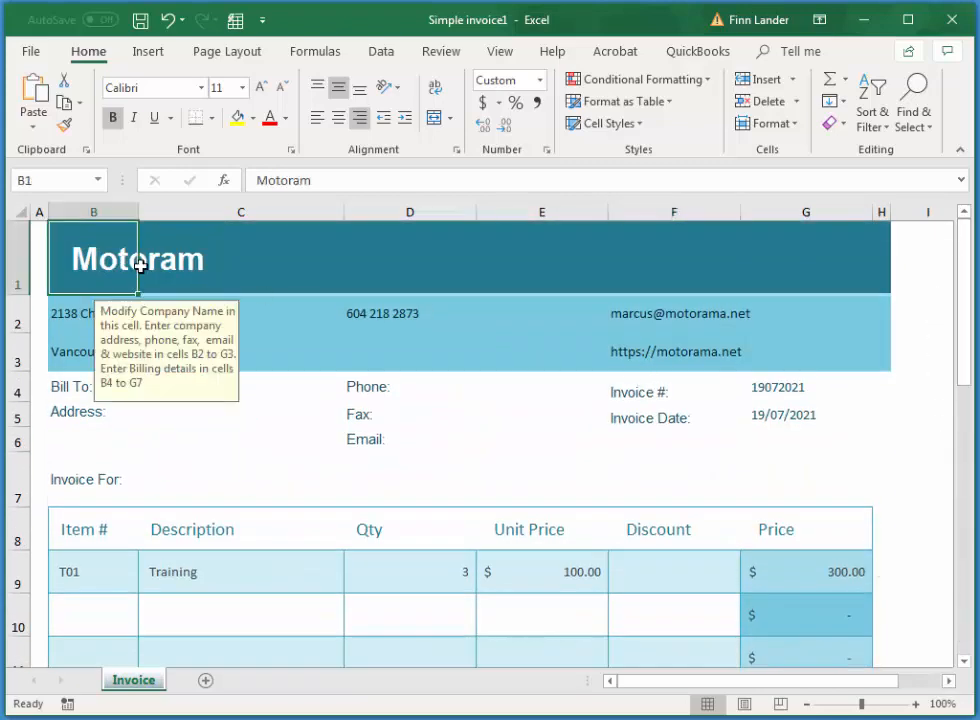
pyautogui.click(358, 180)
pyautogui.write('a')
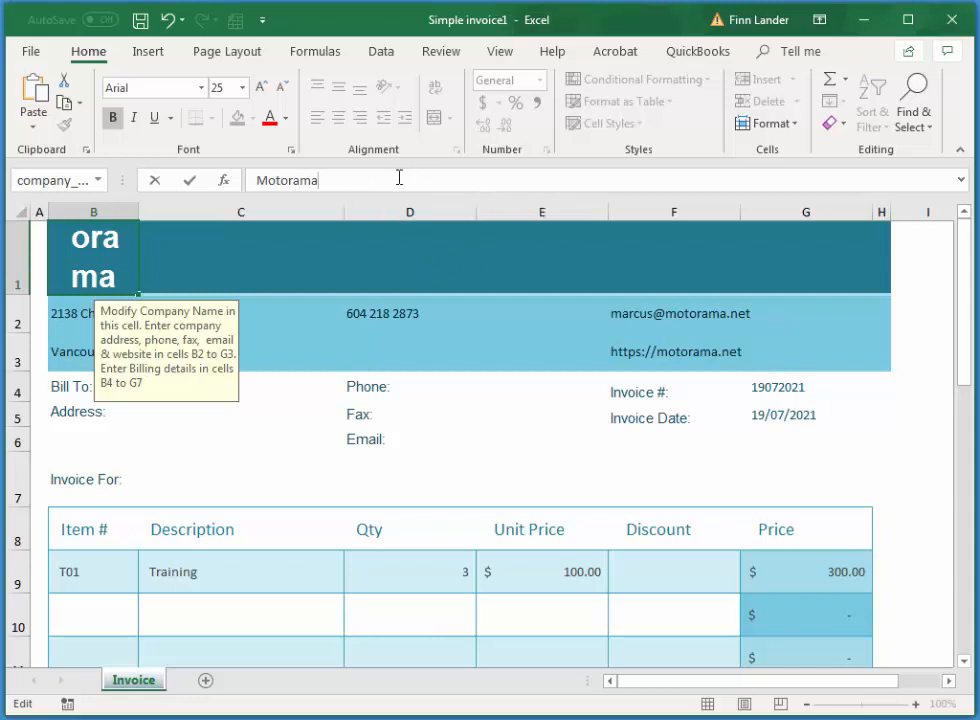
pyautogui.press('Tab')
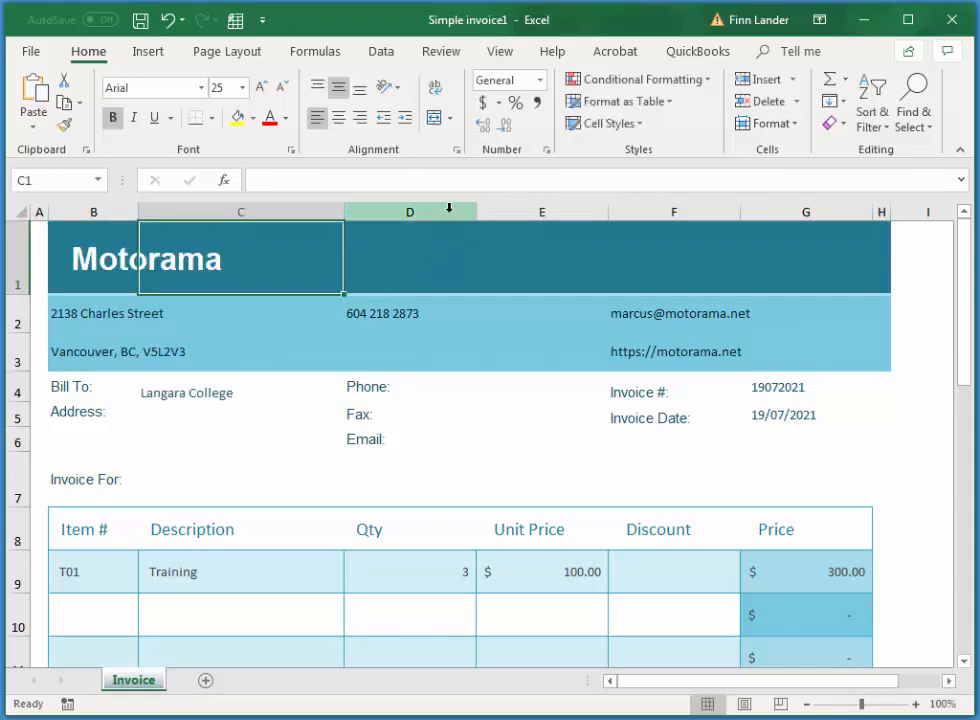
pyautogui.click(109, 262)
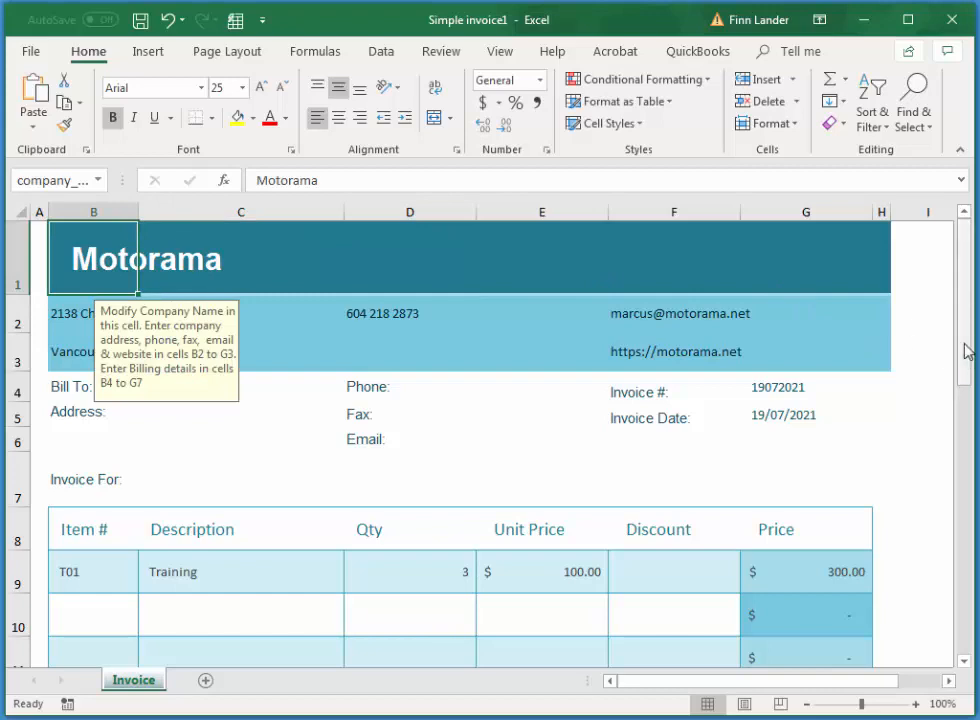
pyautogui.moveTo(965, 346); pyautogui.dragTo(954, 291)
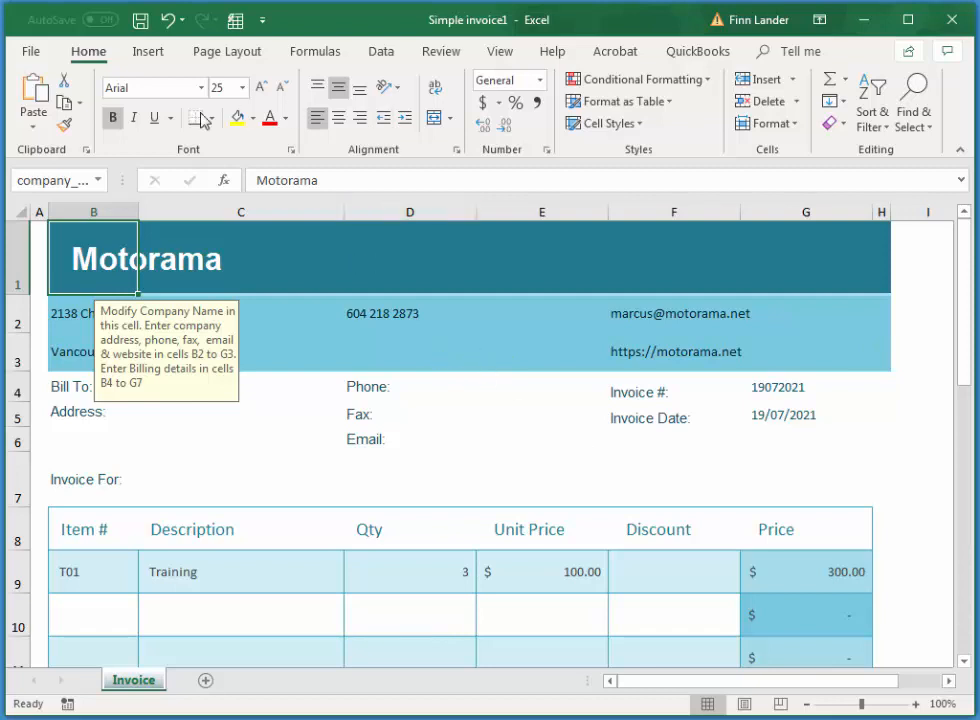
# - Save the workbook as Simple invoice1.xlsx in the langara (Z:) excel folder
pyautogui.click(141, 25)
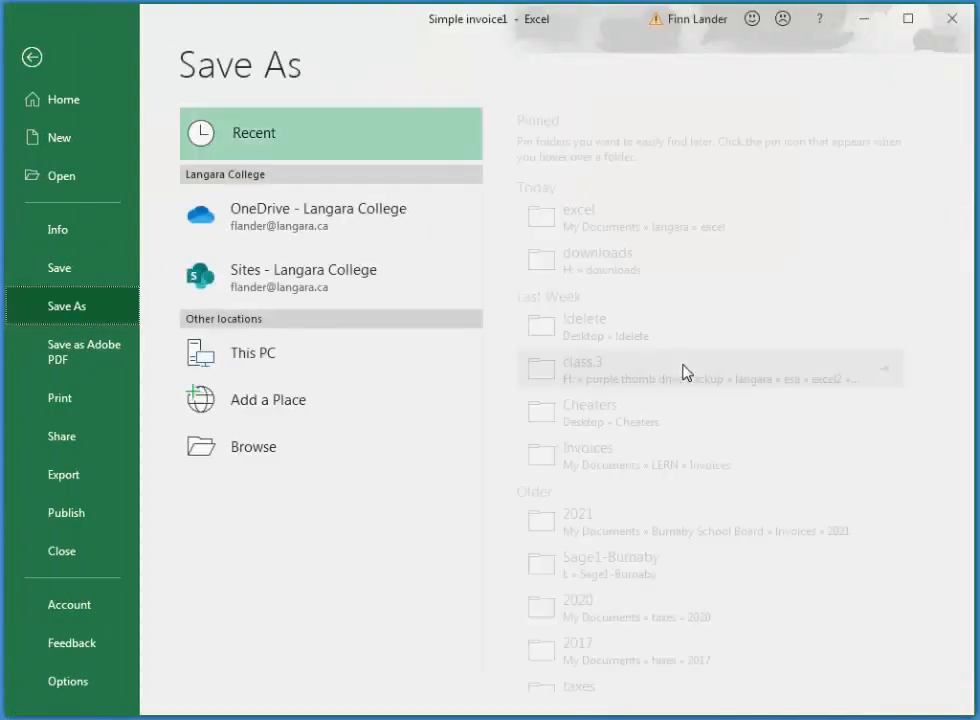
pyautogui.click(273, 443)
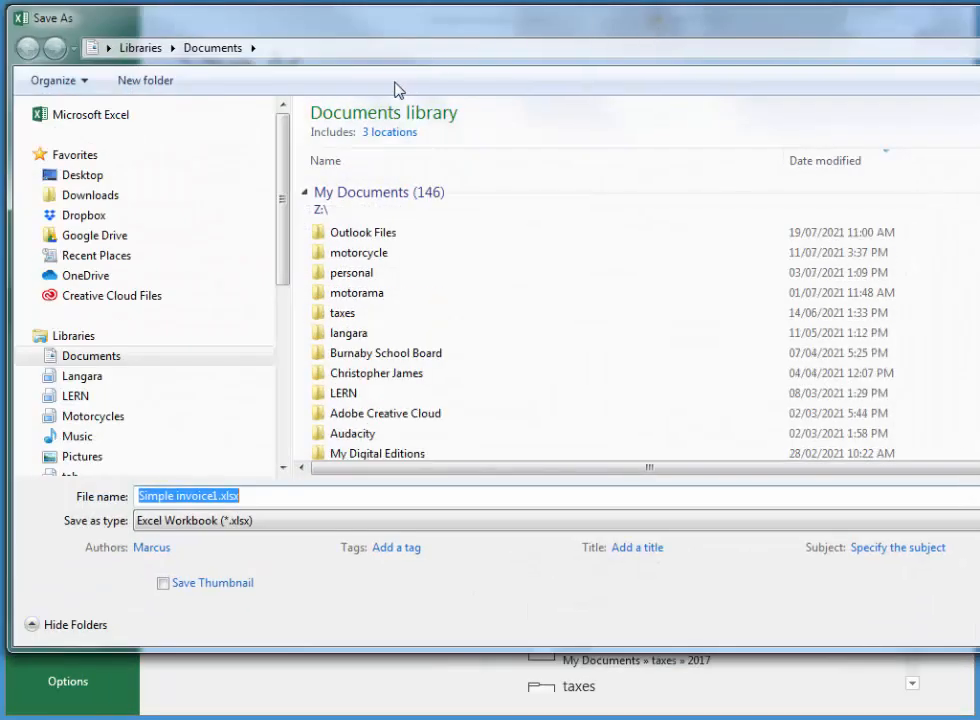
pyautogui.click(36, 376)
pyautogui.click(45, 398)
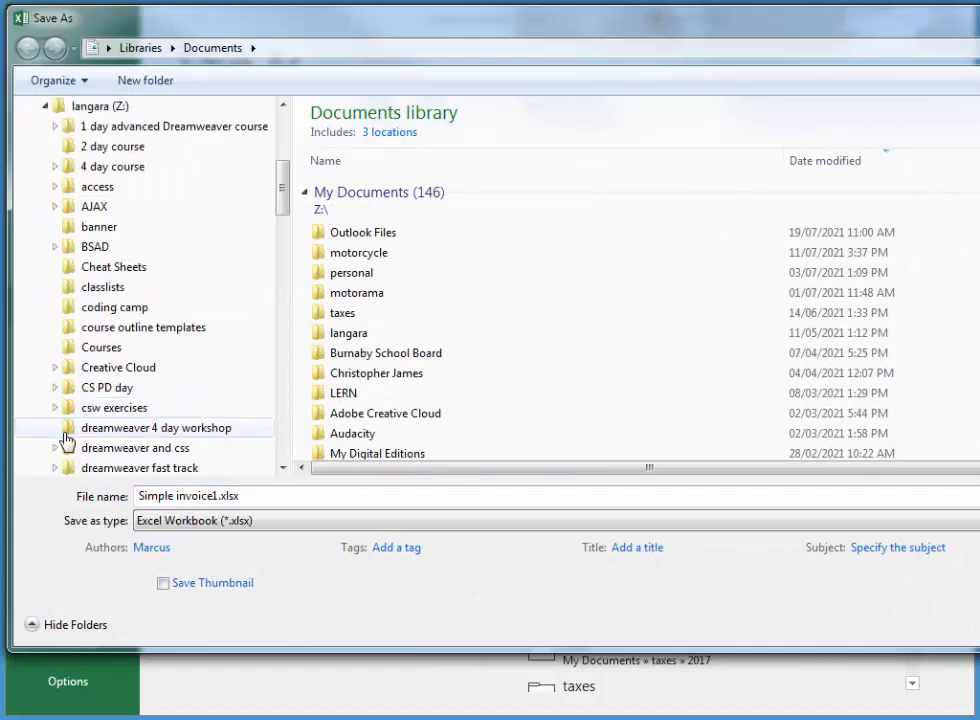
pyautogui.moveTo(283, 193); pyautogui.dragTo(286, 248)
pyautogui.click(68, 226)
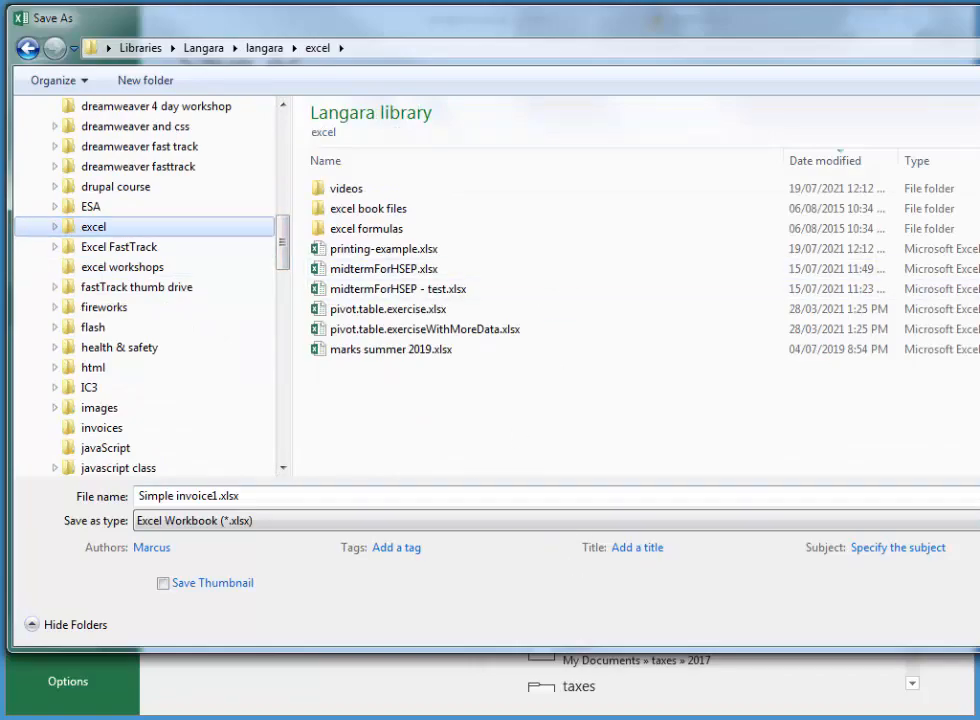
pyautogui.press('Return')
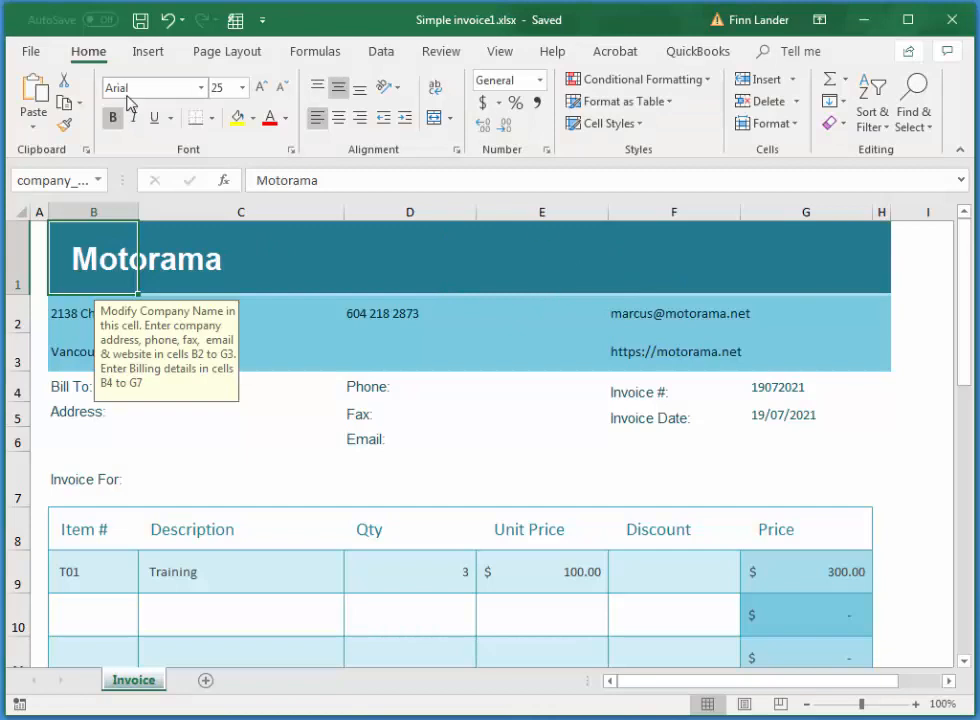
pyautogui.click(23, 53)
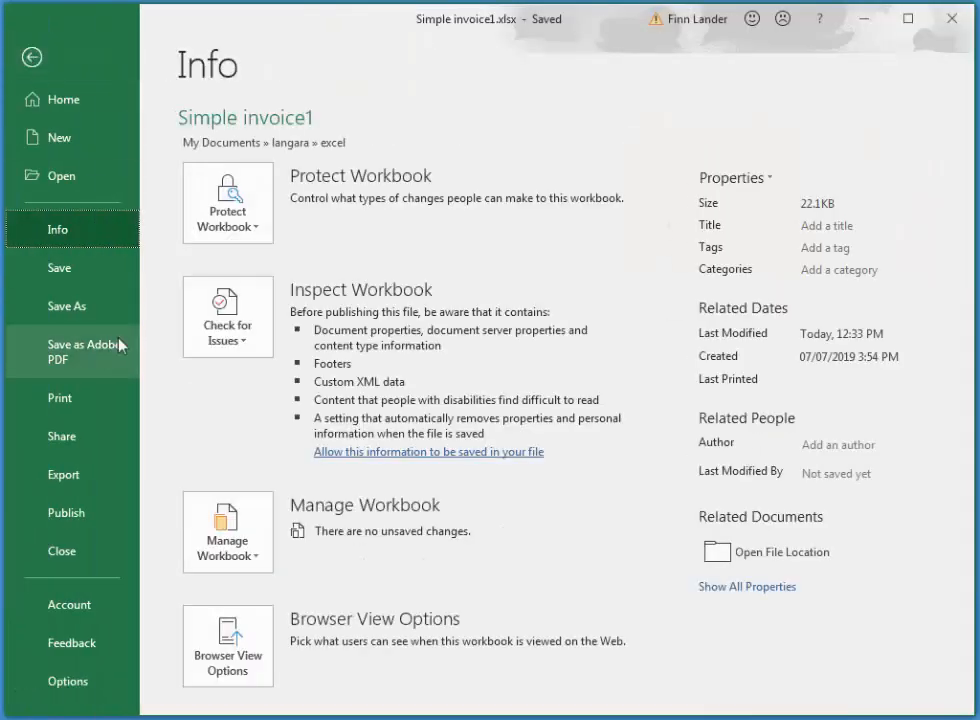
# - Export the Invoice sheet to Adobe PDF as Simple invoice1.pdf
pyautogui.click(101, 355)
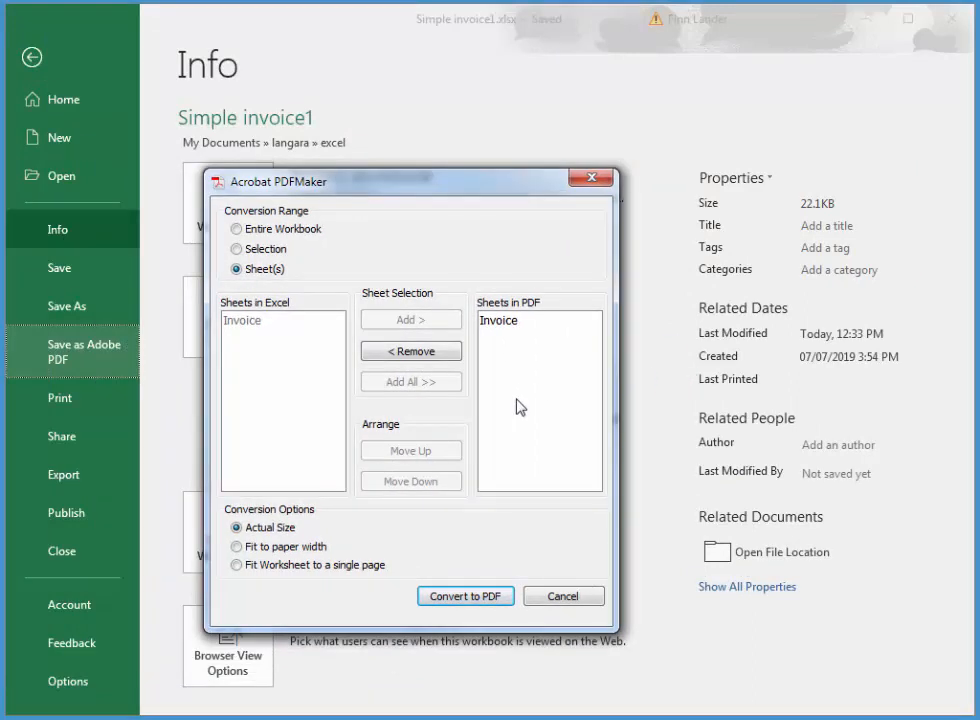
pyautogui.moveTo(452, 183); pyautogui.dragTo(481, 157)
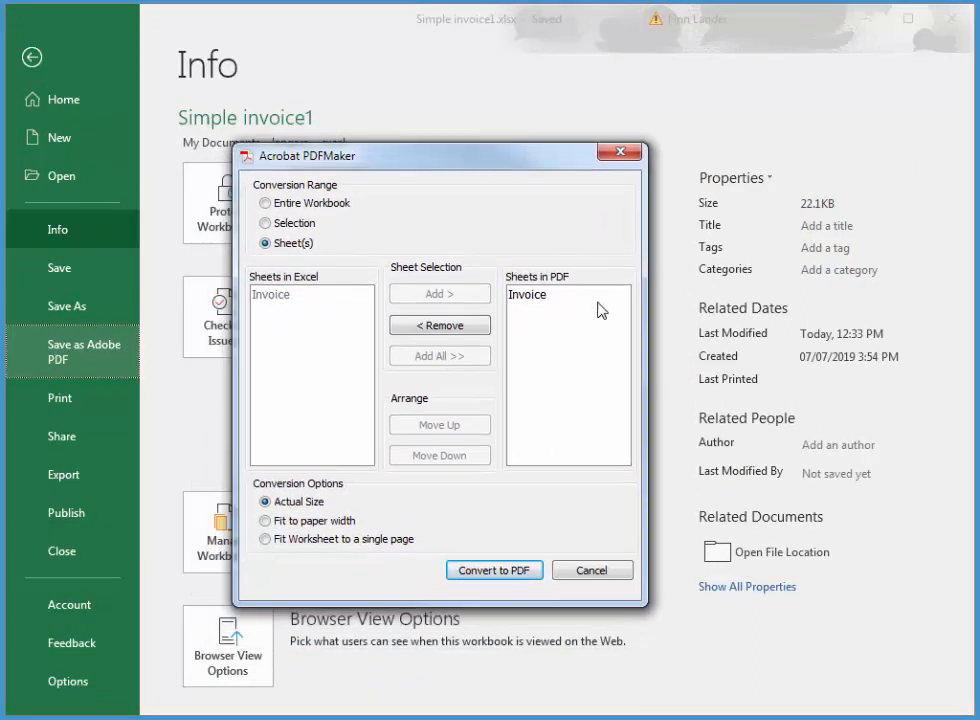
pyautogui.click(521, 575)
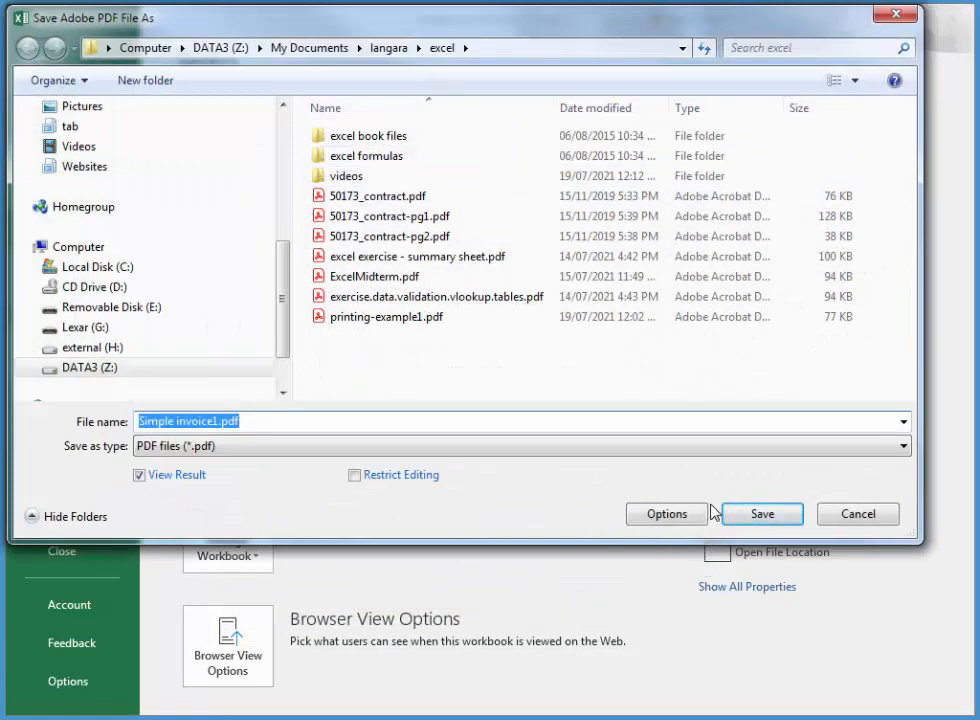
pyautogui.click(763, 518)
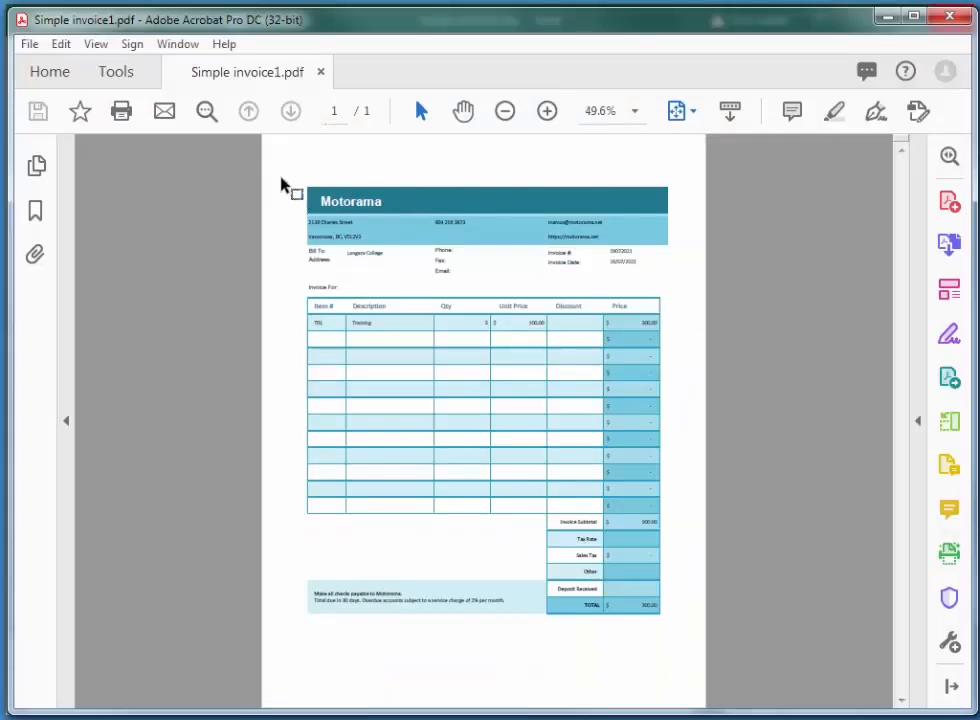
# - Check Acrobat's Share File e-mail options, dismiss them, and close Acrobat
pyautogui.click(36, 50)
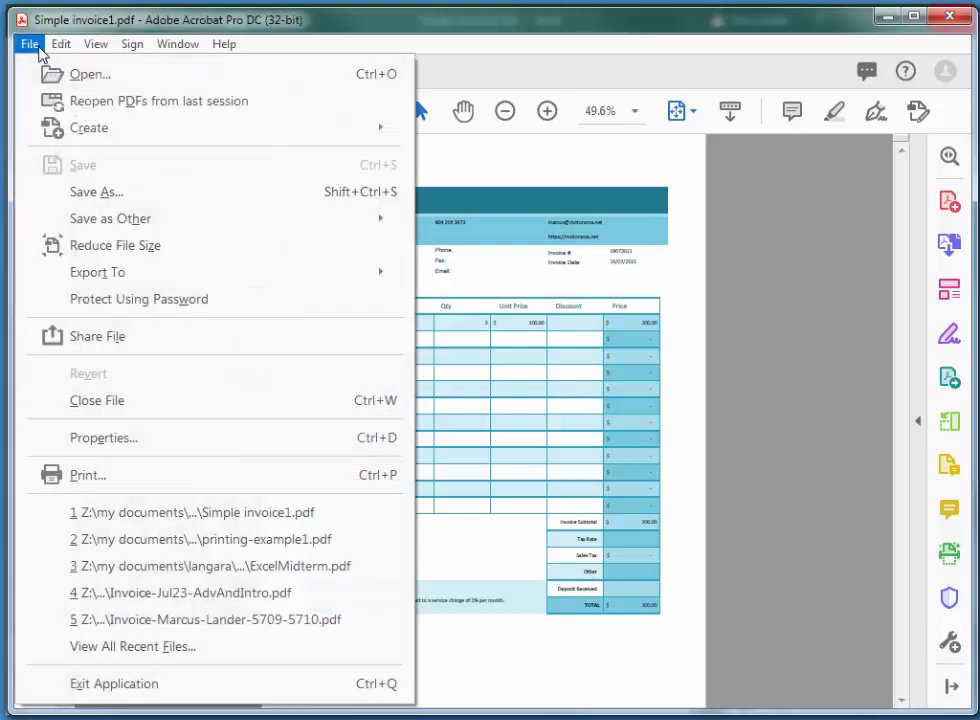
pyautogui.click(68, 342)
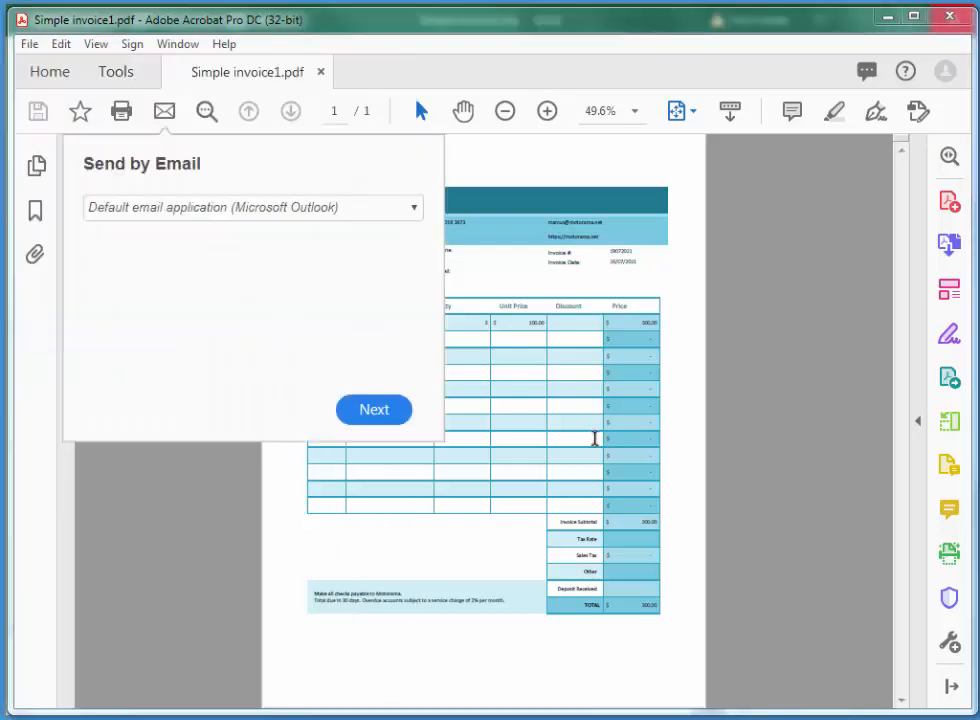
pyautogui.click(212, 208)
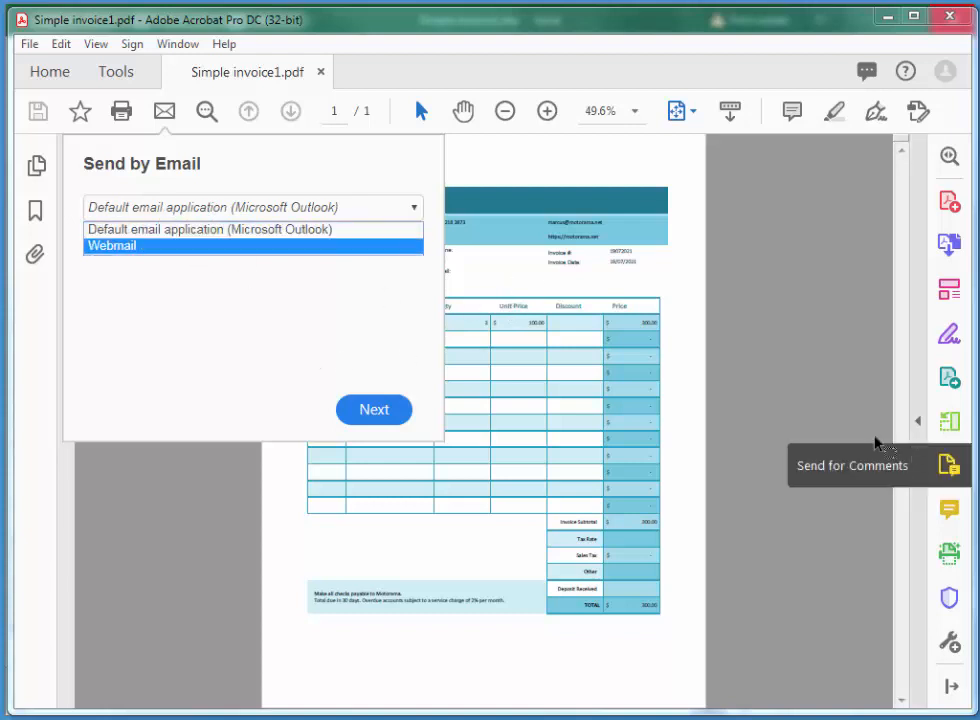
pyautogui.click(787, 406)
pyautogui.click(955, 18)
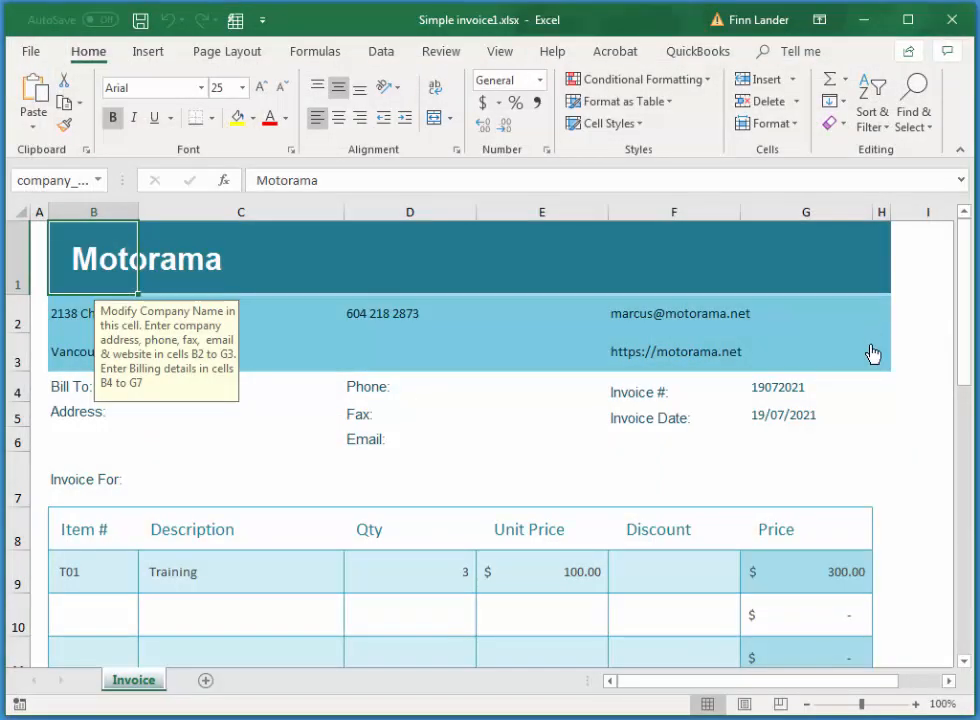